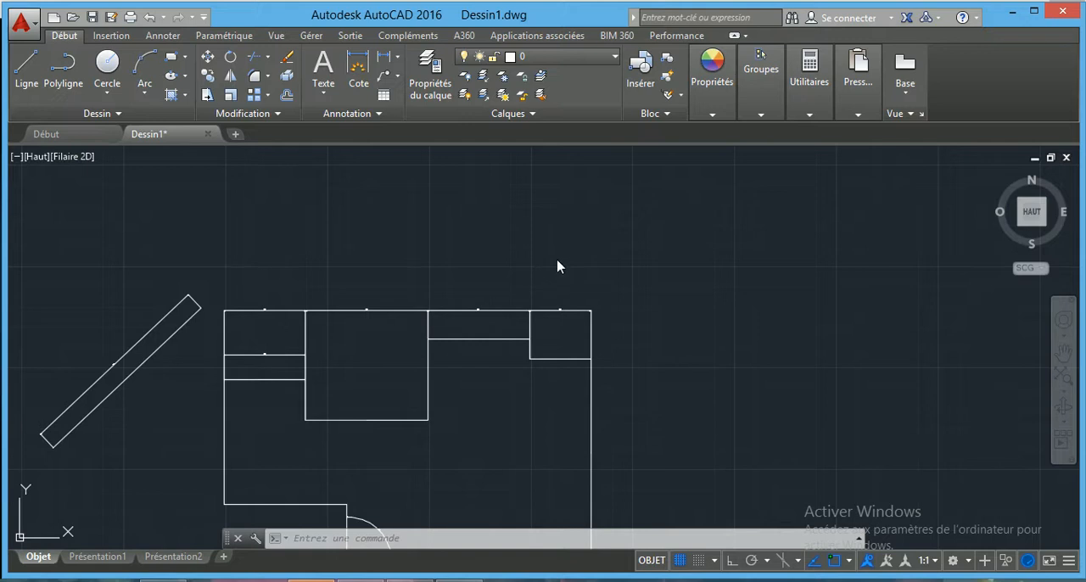
click(461, 267)
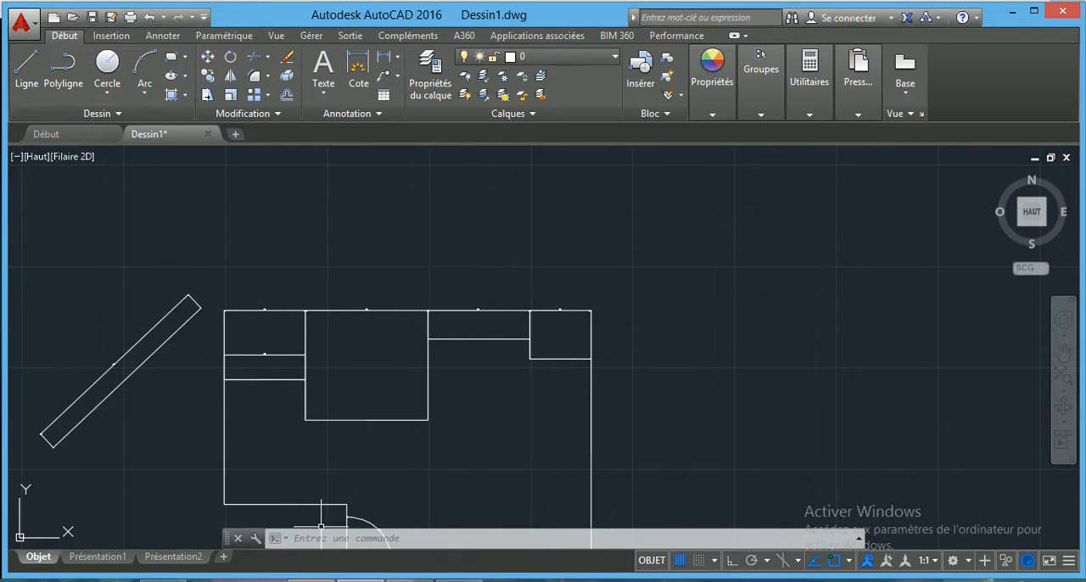
mouse_move(311, 579)
click(310, 561)
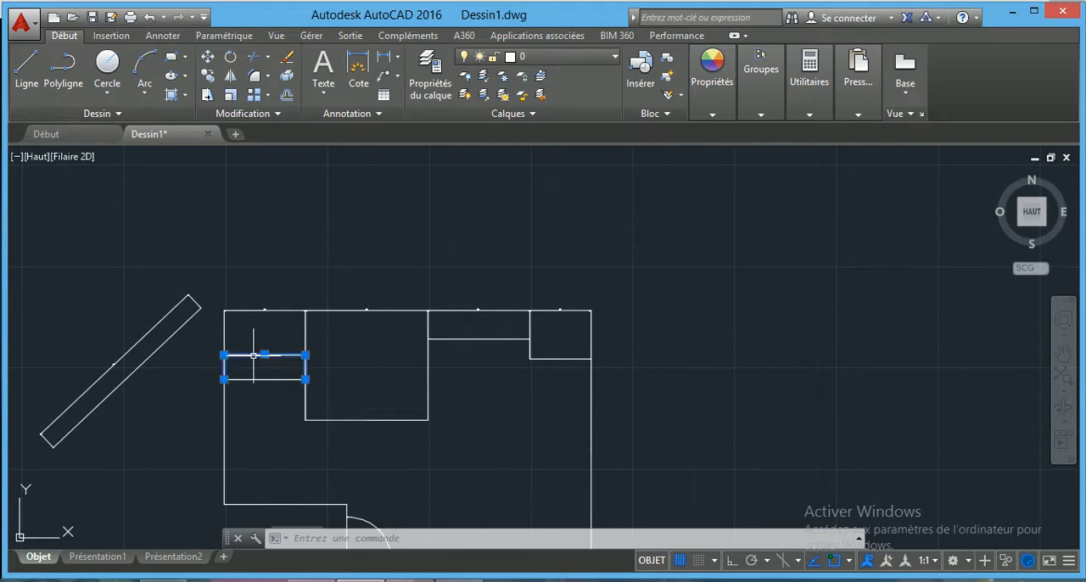
click(257, 374)
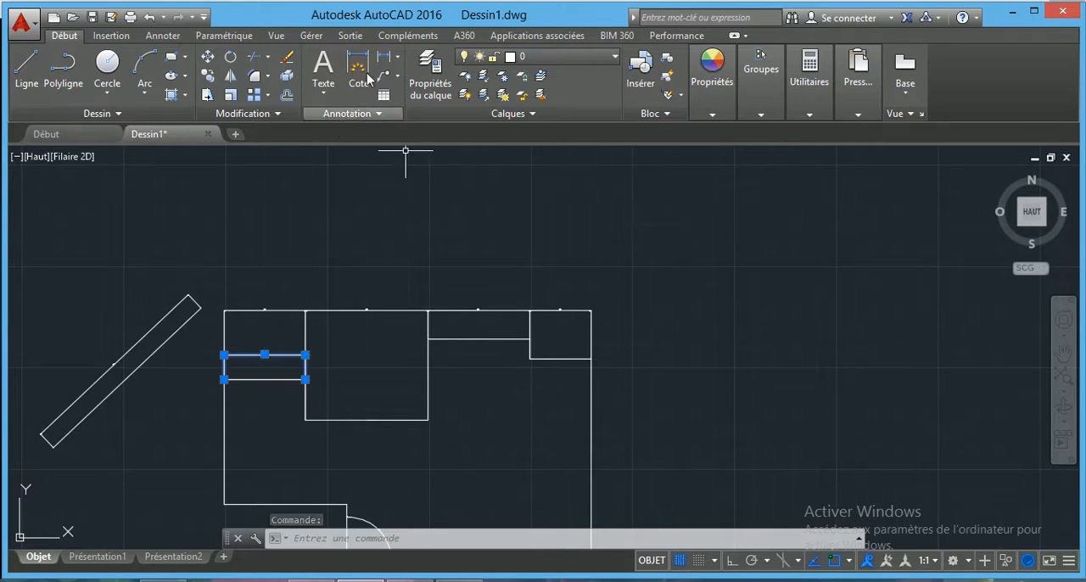
Open the dimension style manager and start modifying the ISO-25 style.
click(344, 120)
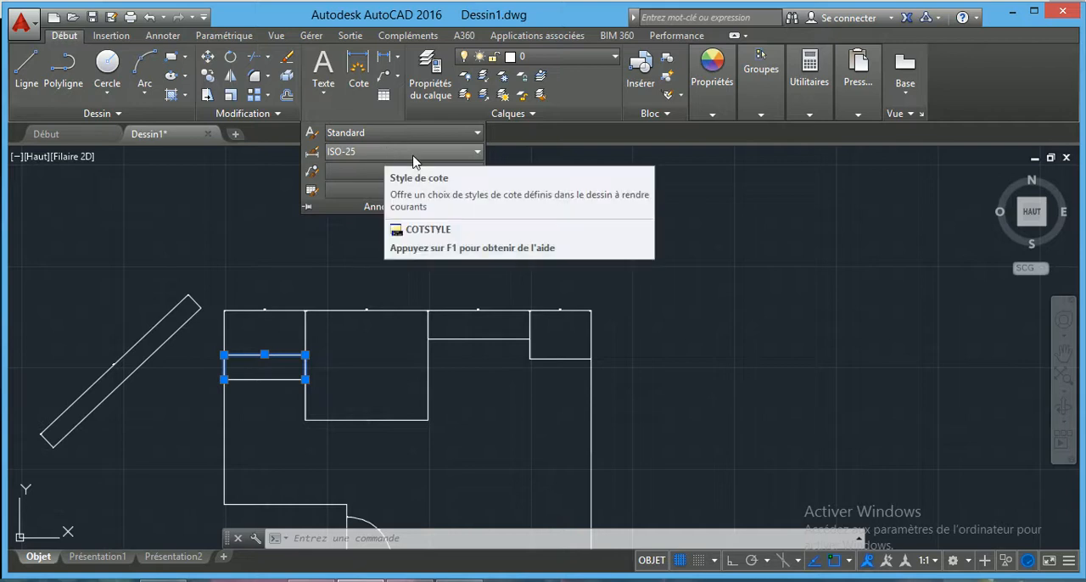
click(313, 153)
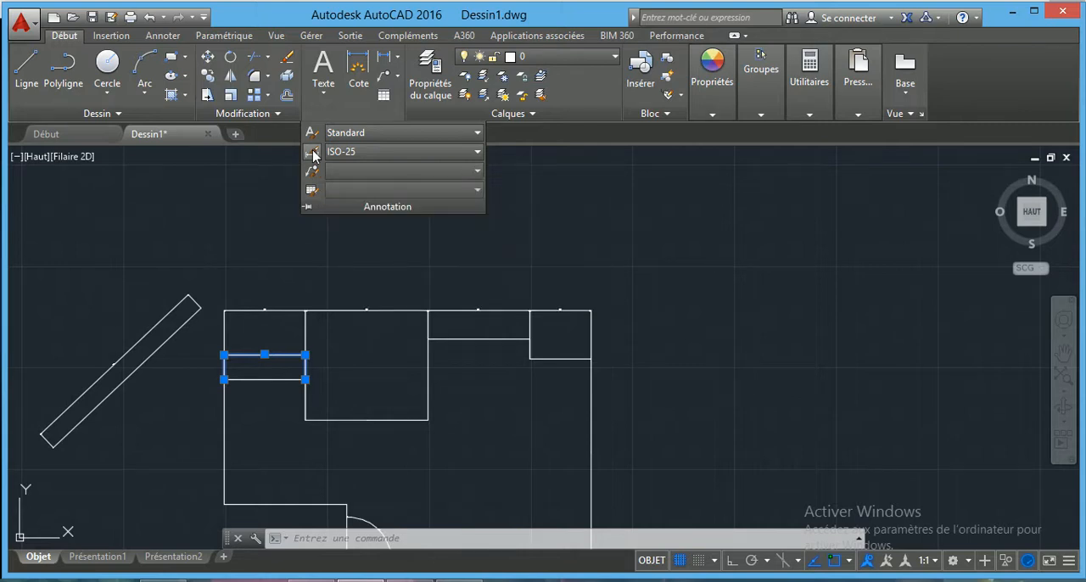
click(313, 154)
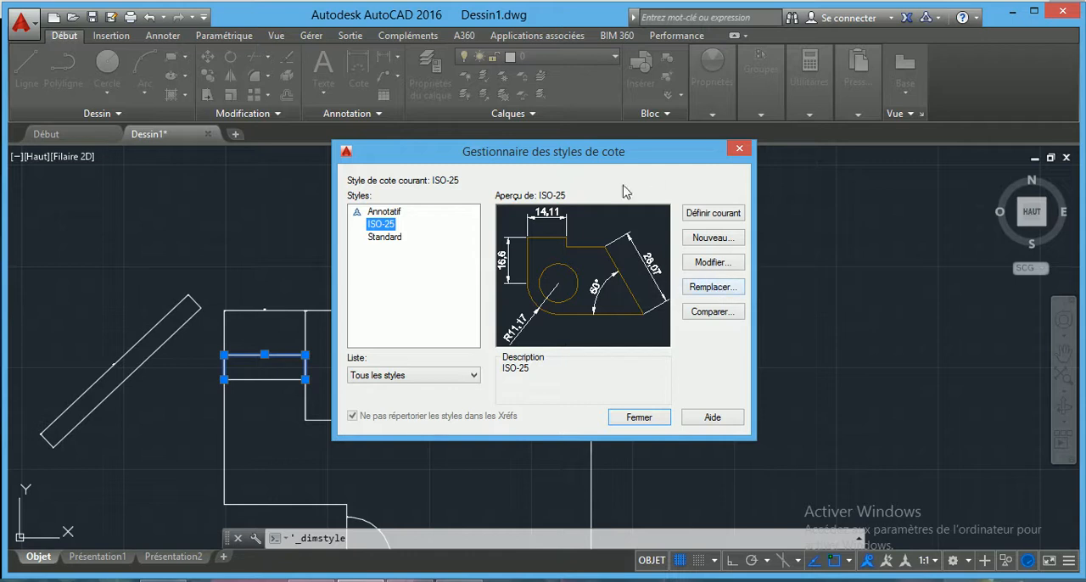
click(707, 263)
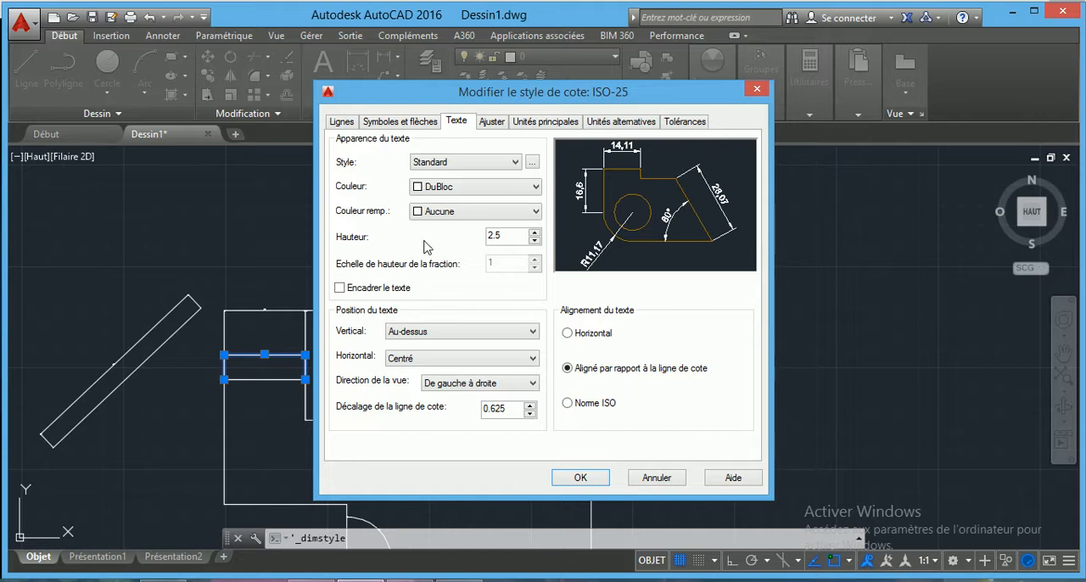
Give the style's dimension lines the colour Vert, line type DuBloc and a line weight of 0.00 mm.
click(341, 123)
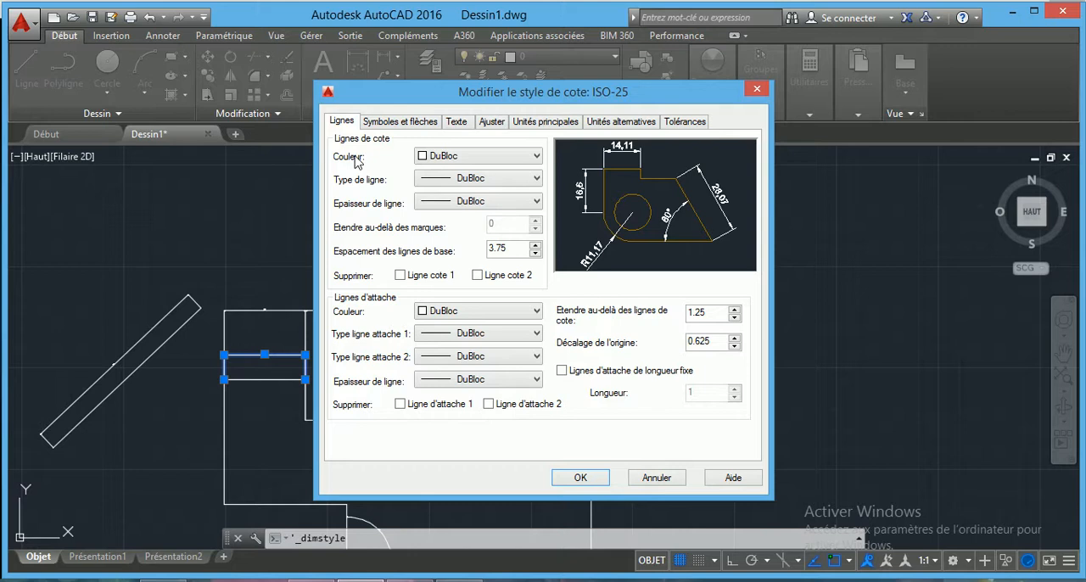
click(472, 163)
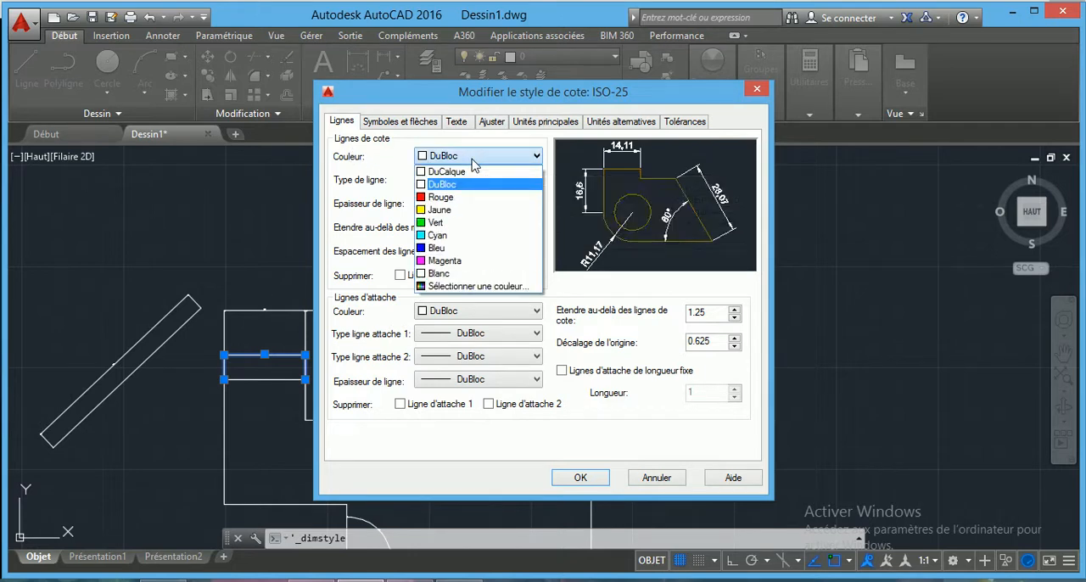
click(435, 222)
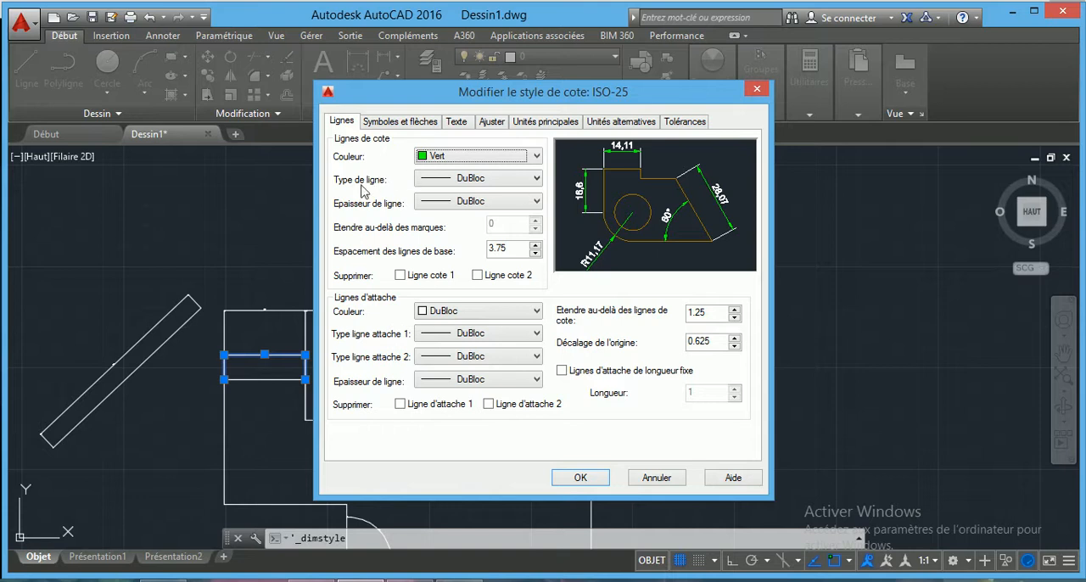
click(497, 180)
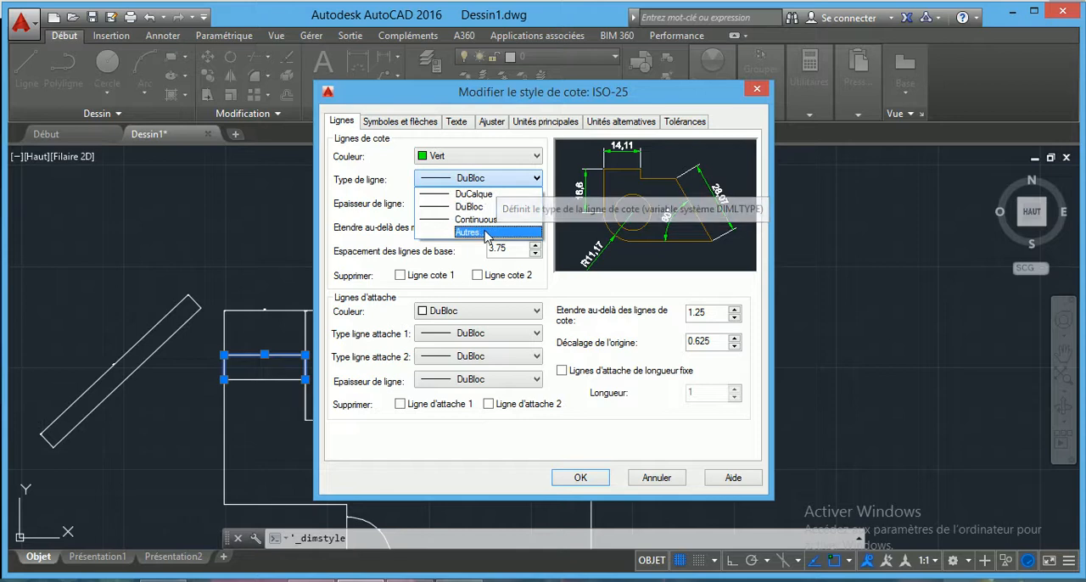
click(439, 208)
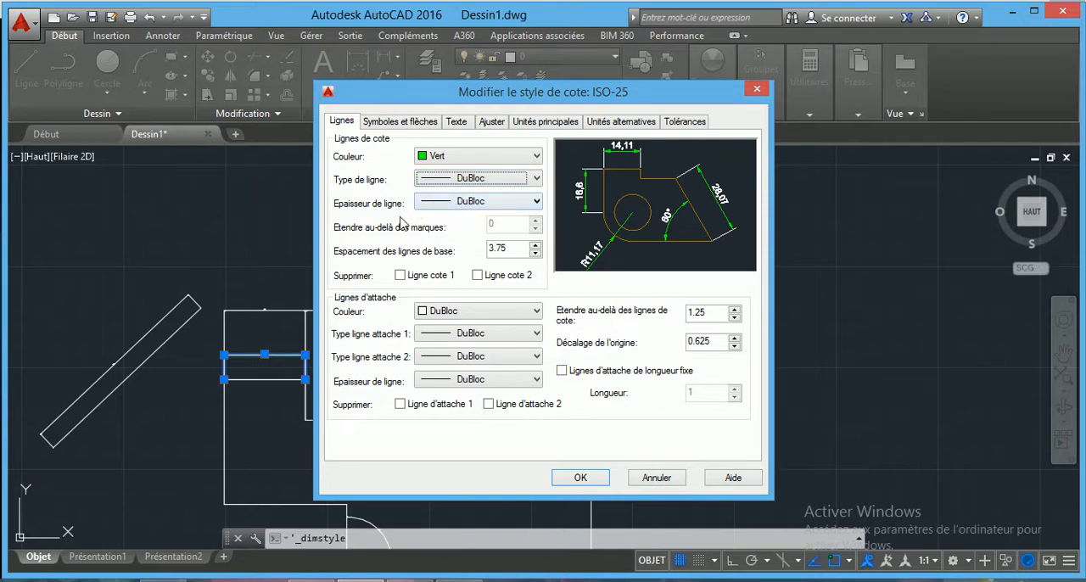
click(473, 204)
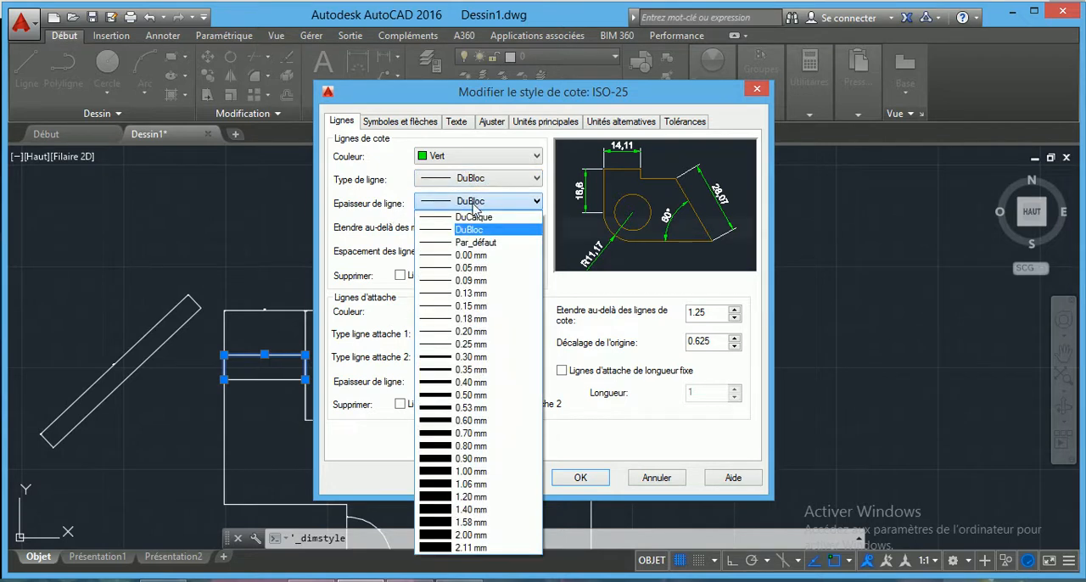
click(465, 255)
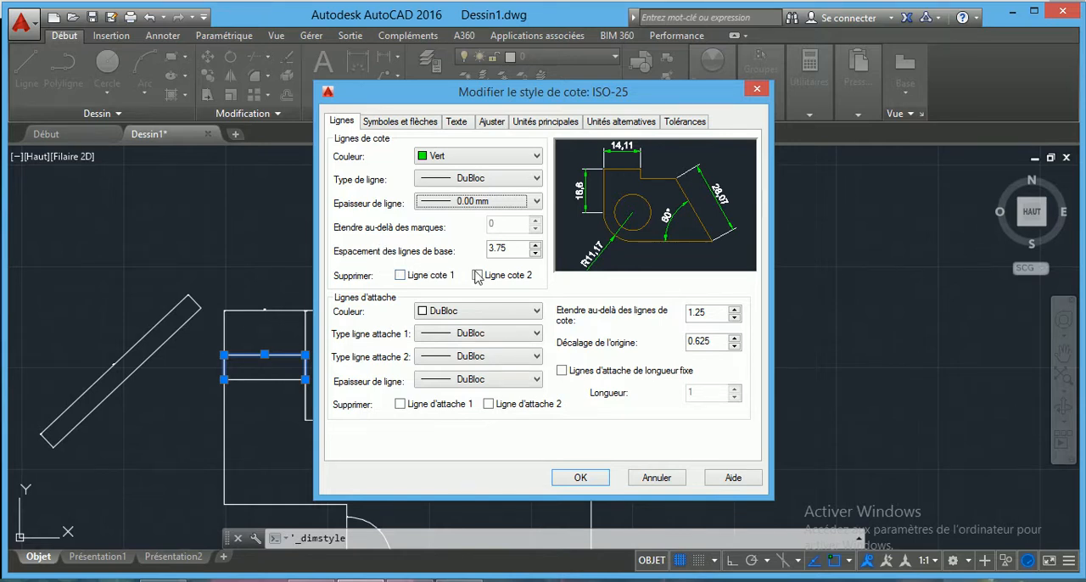
Try suppressing dimension lines 1 and 2, and switch both suppressions back off.
click(399, 276)
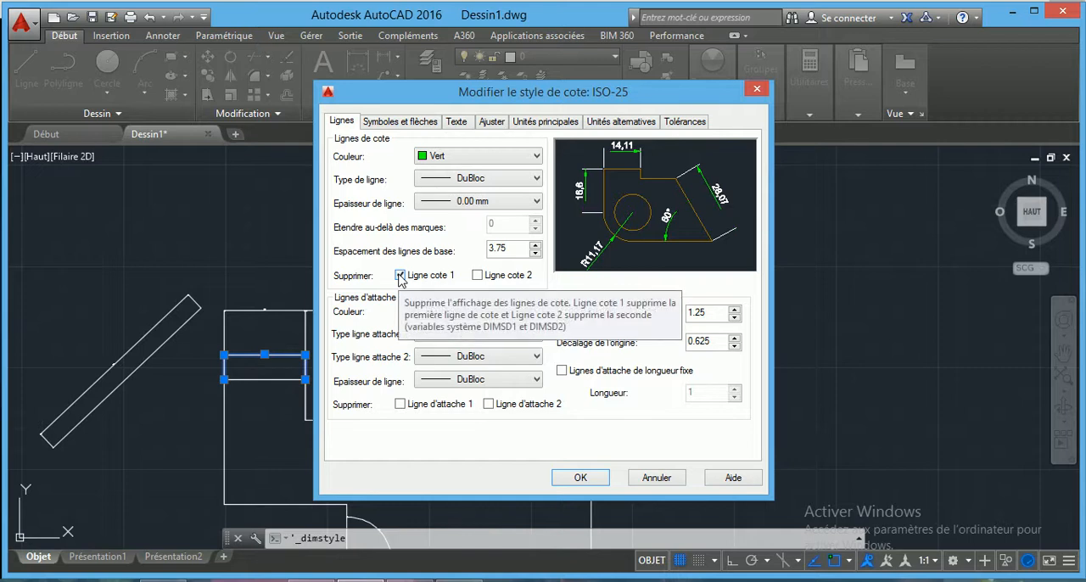
click(477, 276)
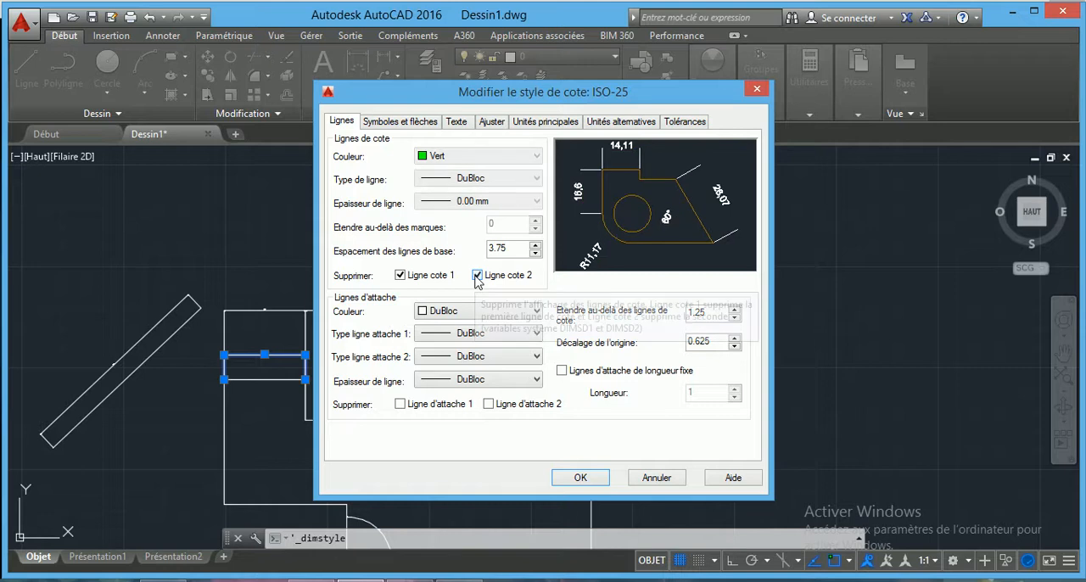
click(399, 275)
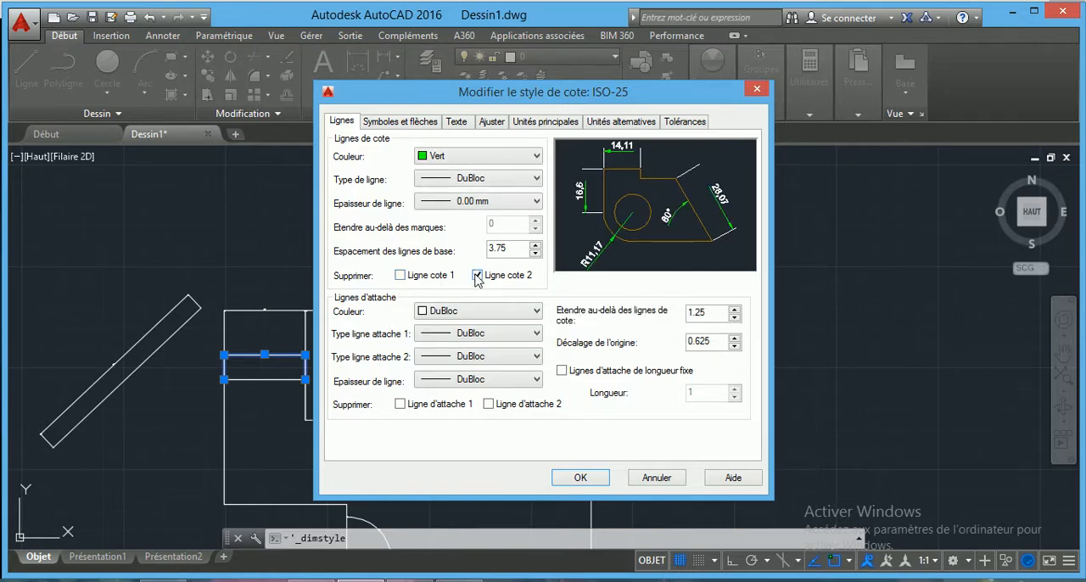
click(476, 276)
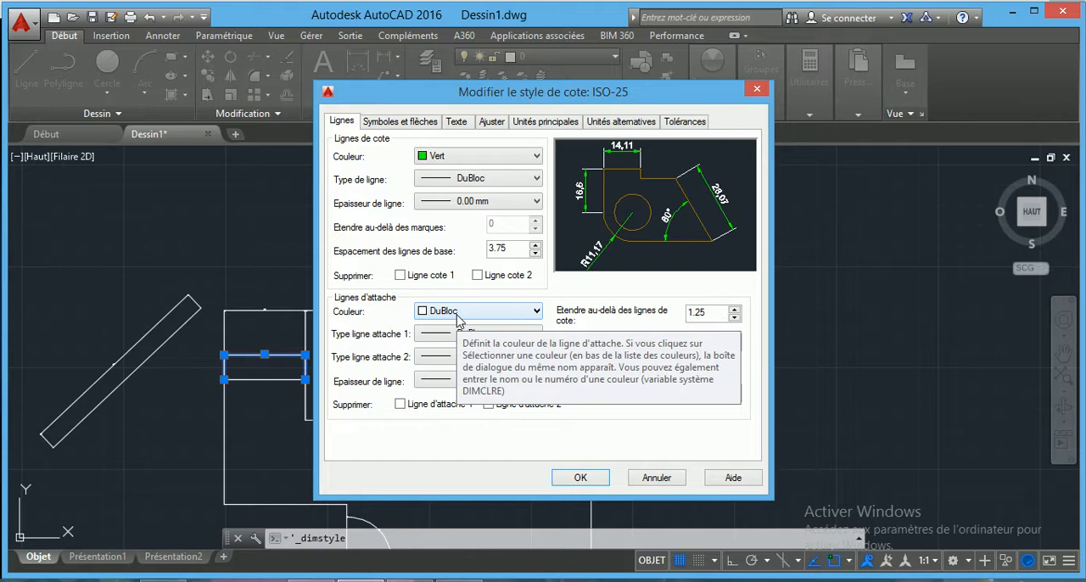
Give the style's extension lines the colour Cyan, DuBloc for both line types and a line weight of 0.00 mm.
click(458, 312)
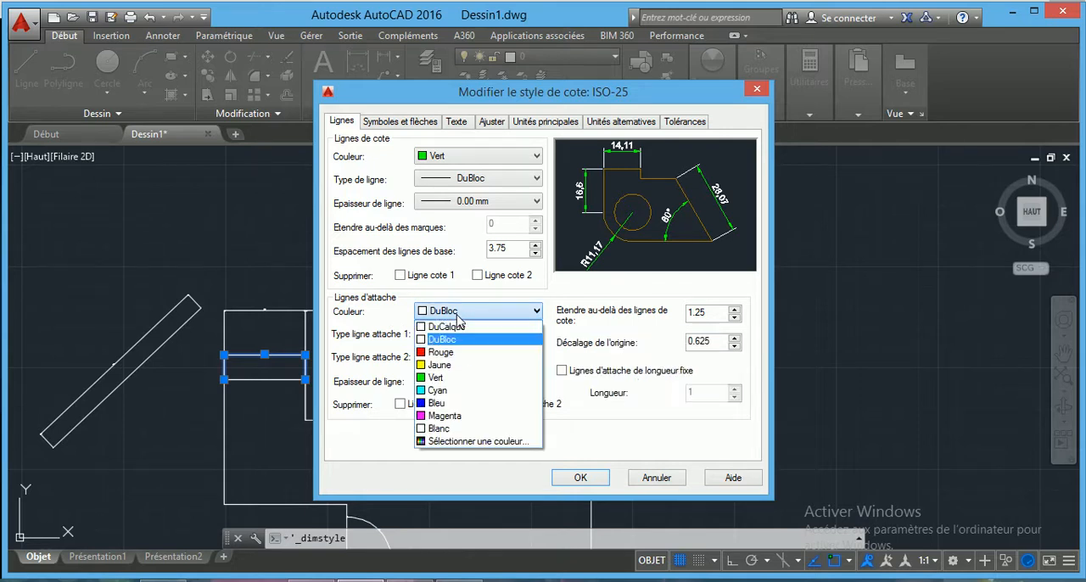
click(436, 390)
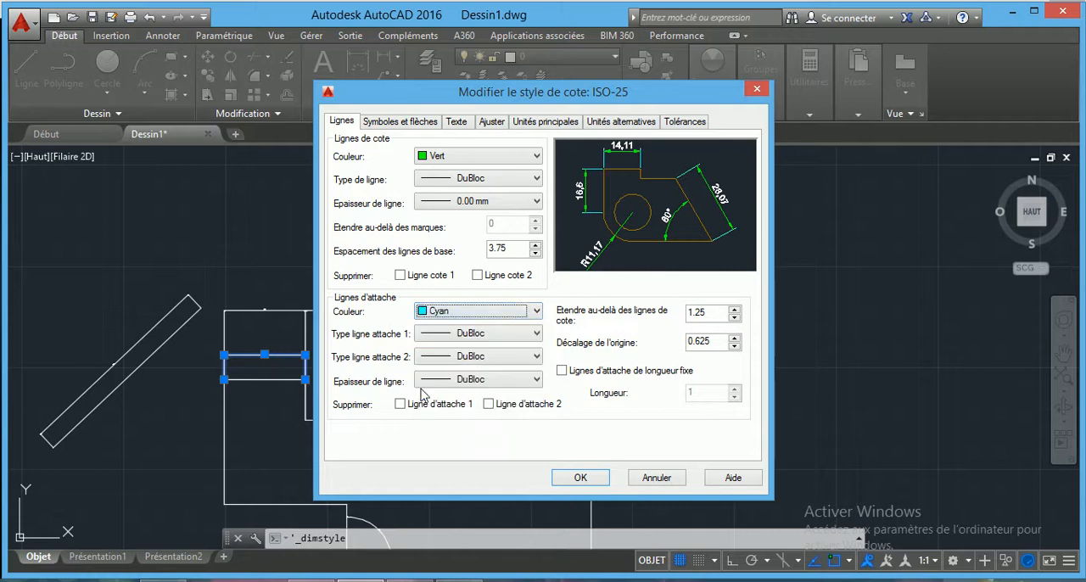
click(449, 335)
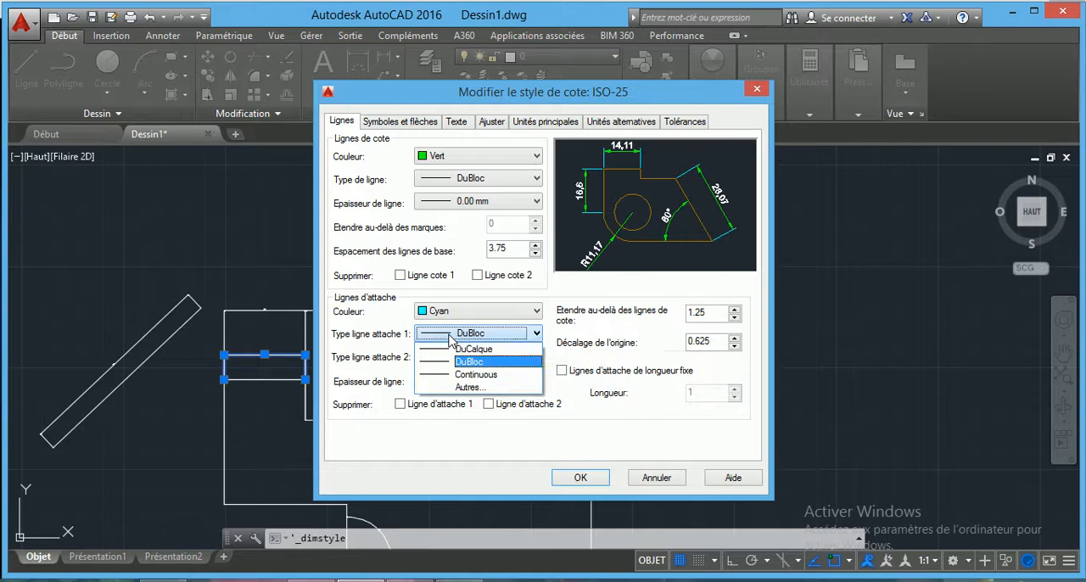
click(449, 337)
click(451, 357)
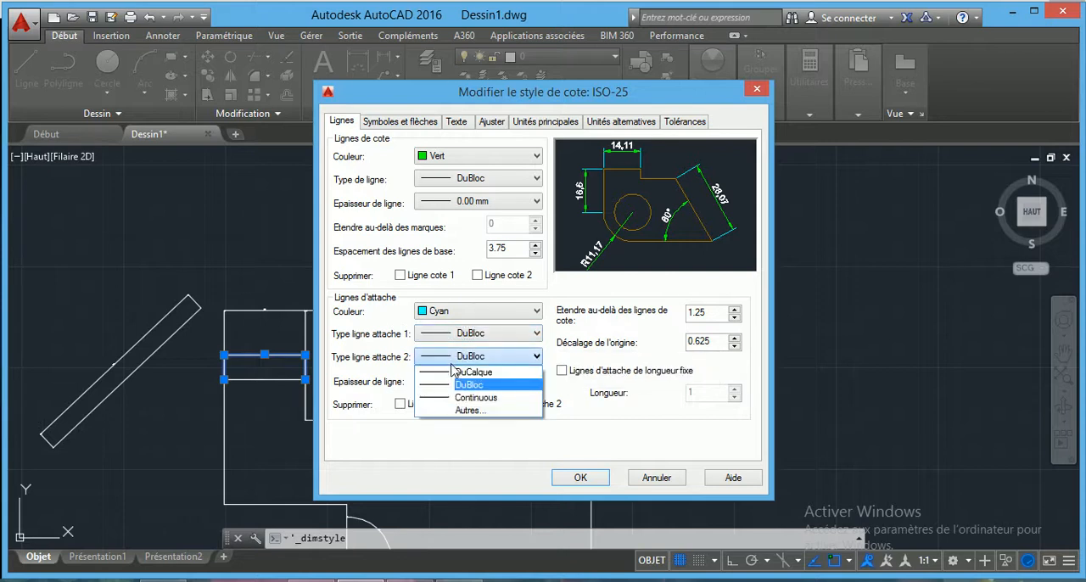
click(450, 385)
click(447, 380)
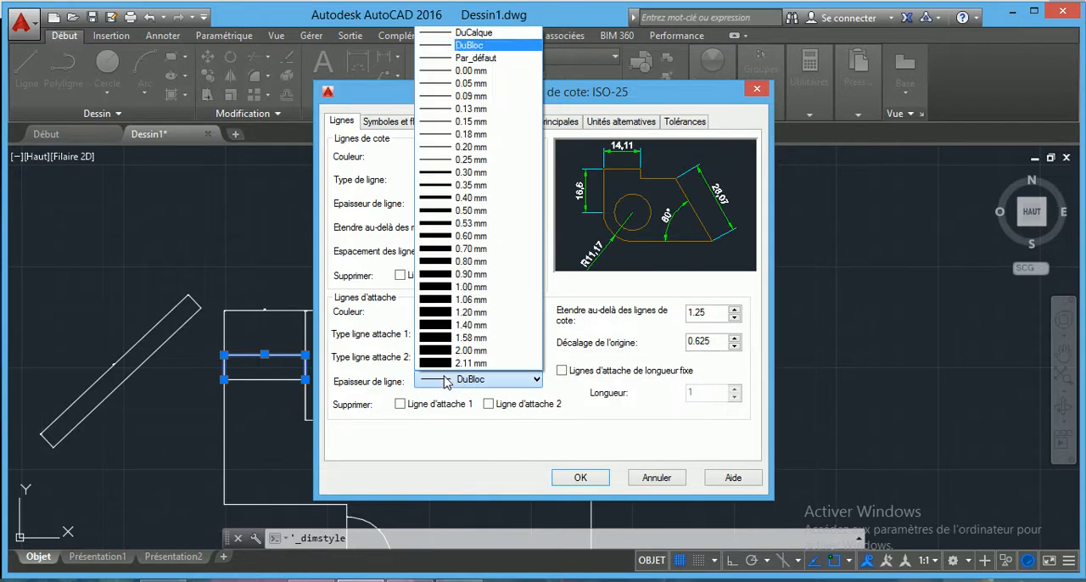
click(465, 70)
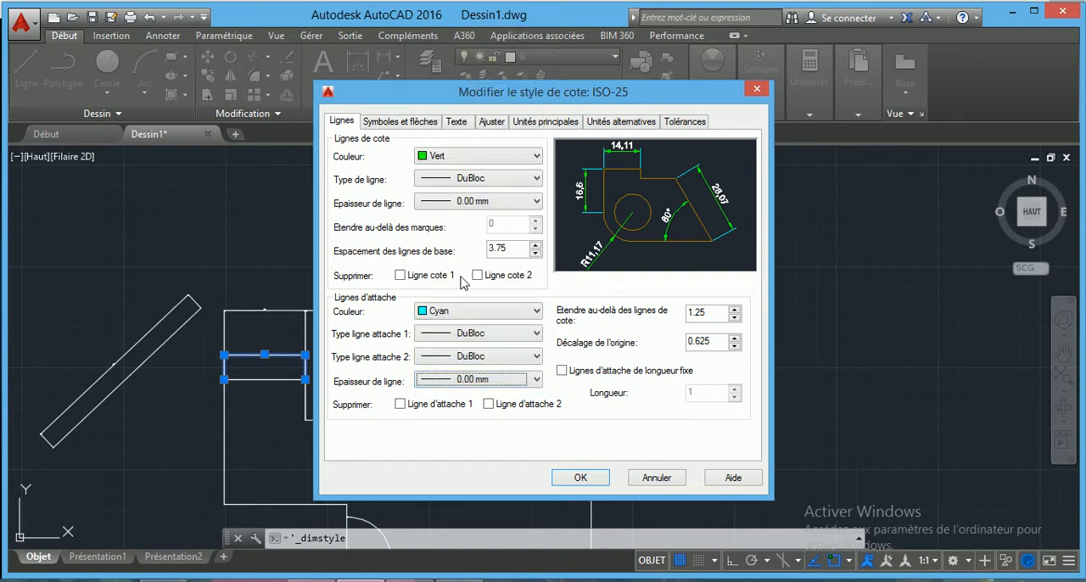
Try suppressing extension lines 1 and 2, and switch both suppressions back off.
click(400, 404)
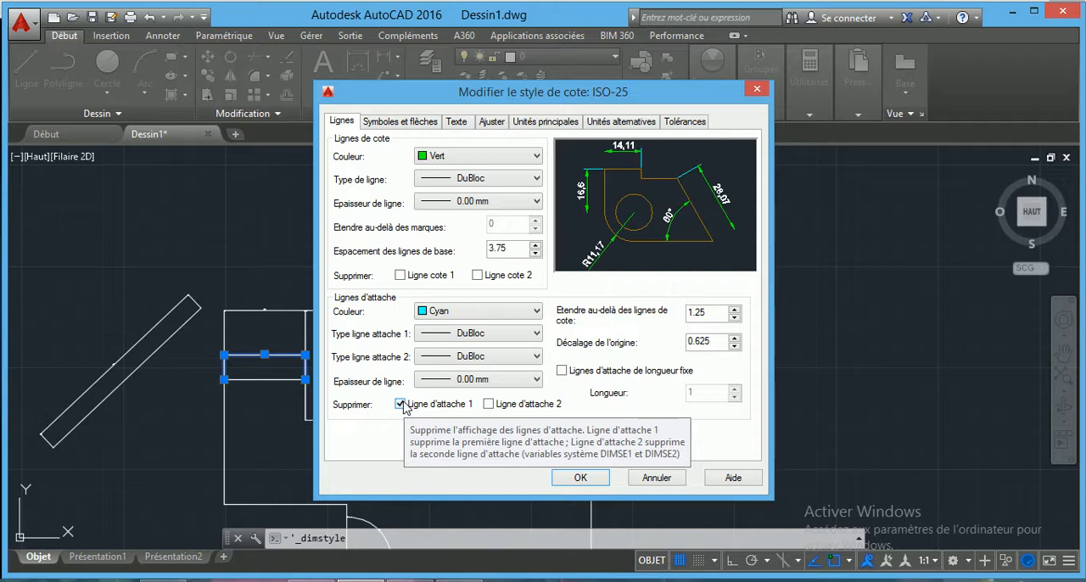
click(490, 405)
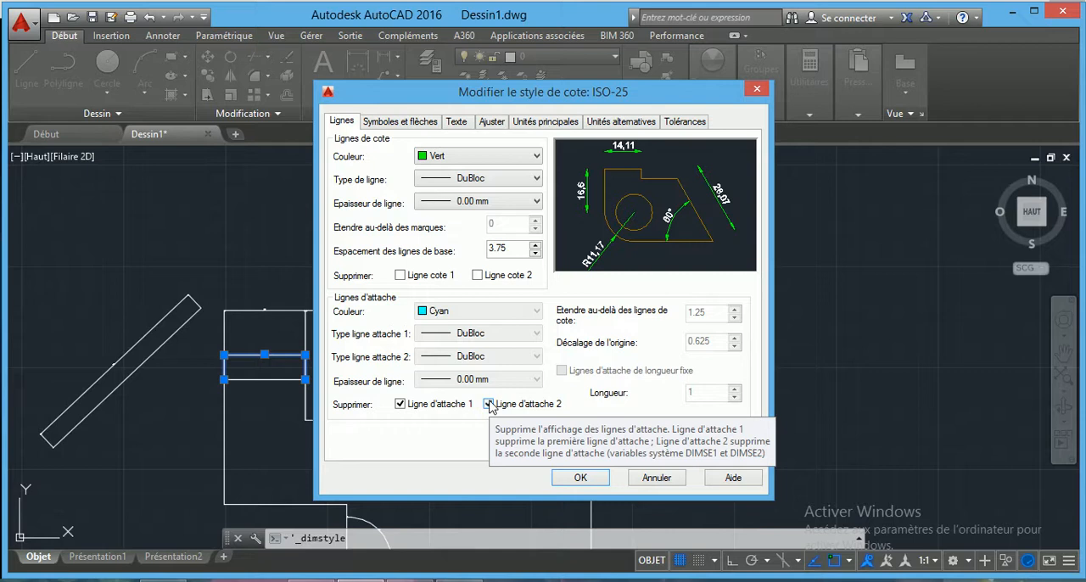
click(400, 404)
click(488, 404)
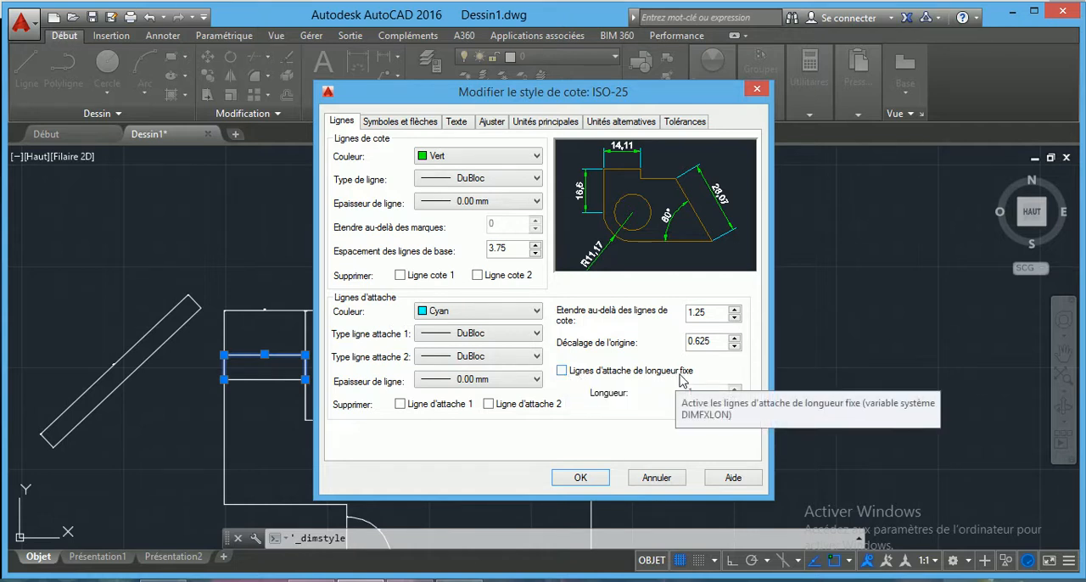
Turn on fixed-length extension lines for the dimension style.
click(561, 370)
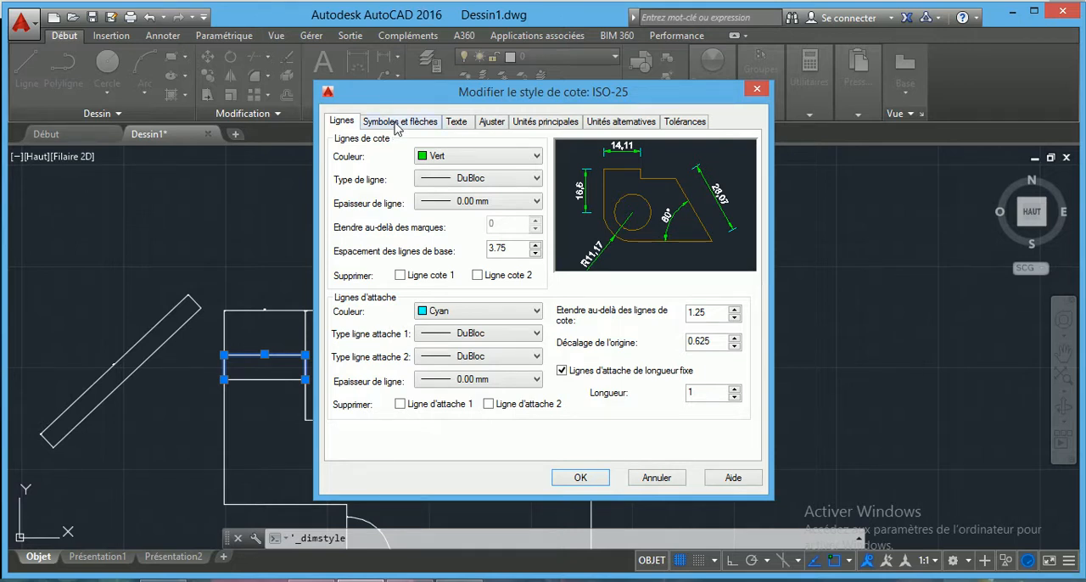
Set the dimension arrowheads to Marque architecturale and the arrow size to 5.
click(395, 123)
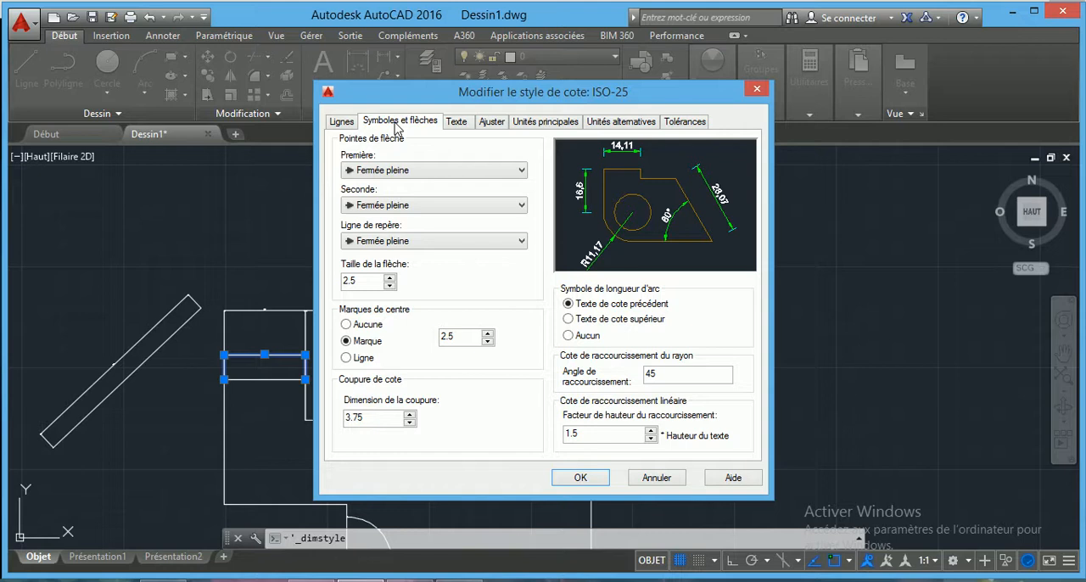
click(471, 173)
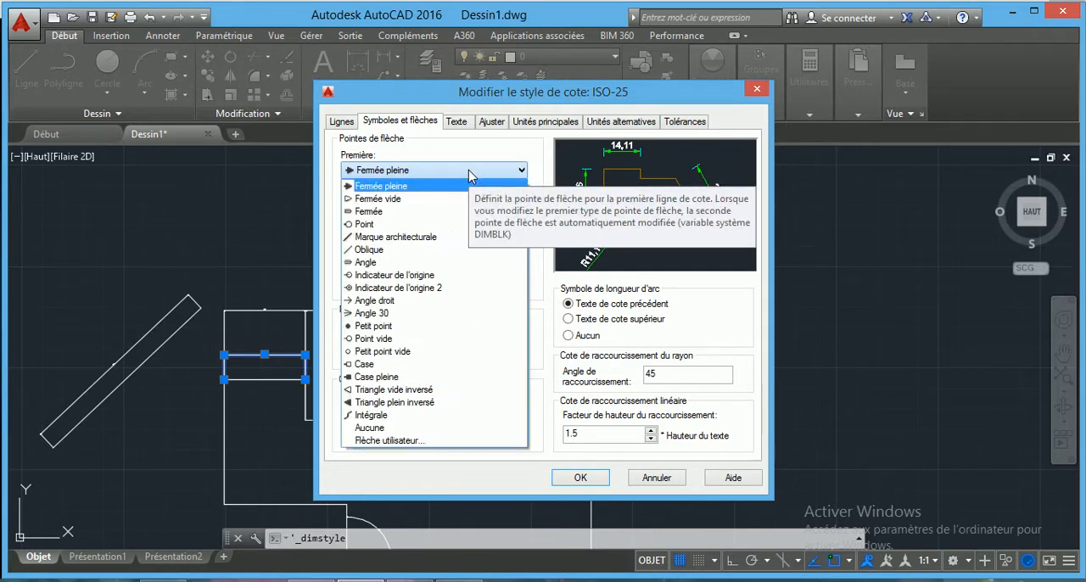
click(387, 238)
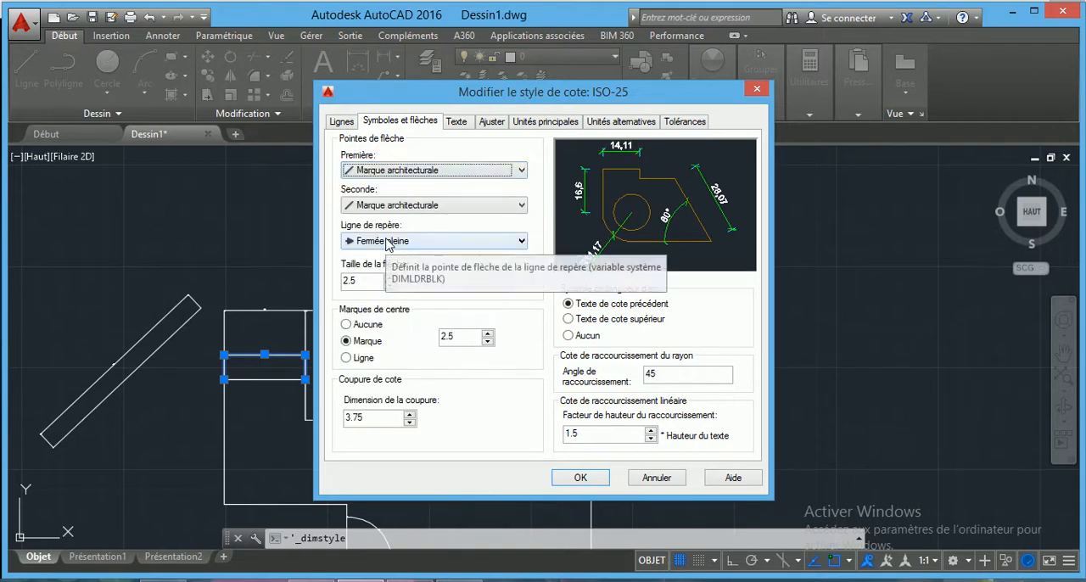
click(373, 283)
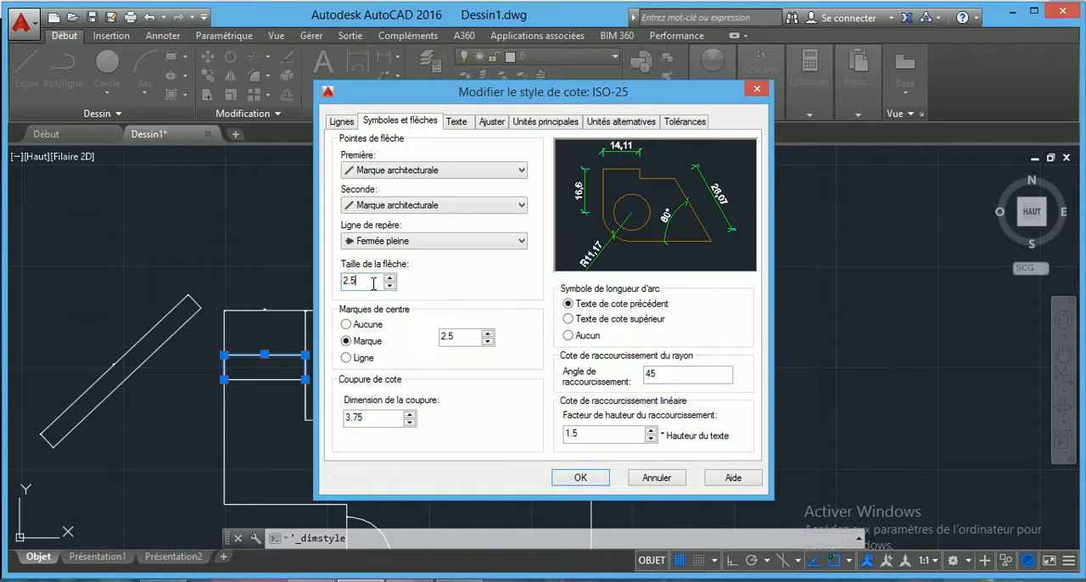
key(BackSpace)
key(BackSpace)
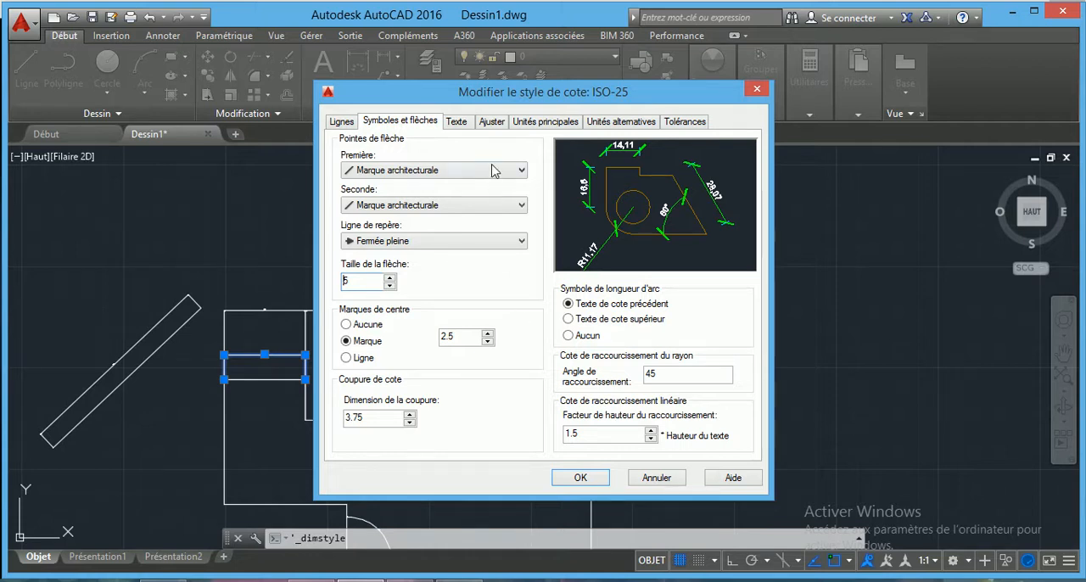
Check the font and size settings of the Standard text style used for the dimension text.
click(457, 123)
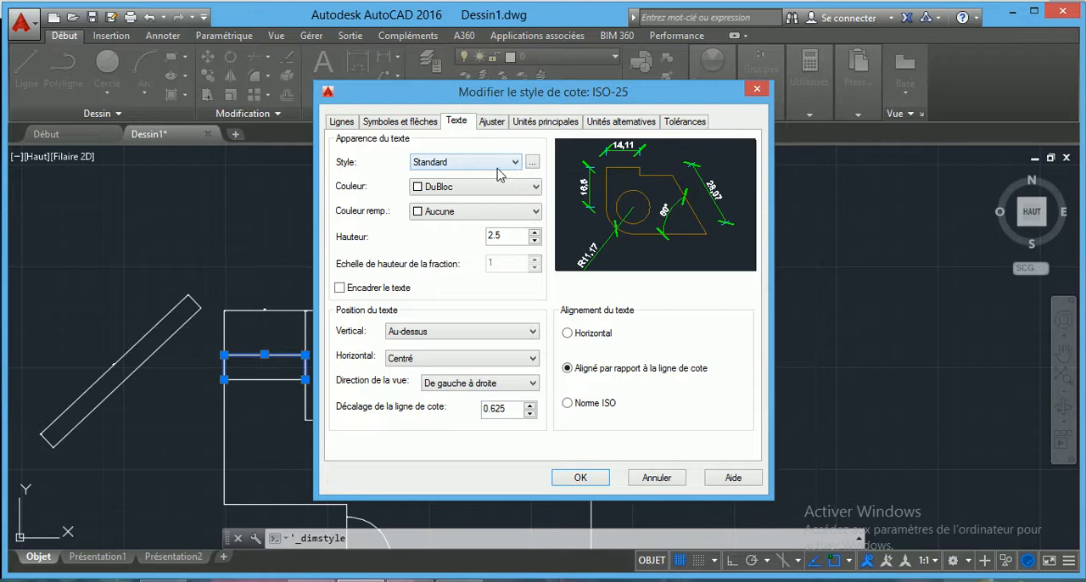
click(515, 163)
click(519, 165)
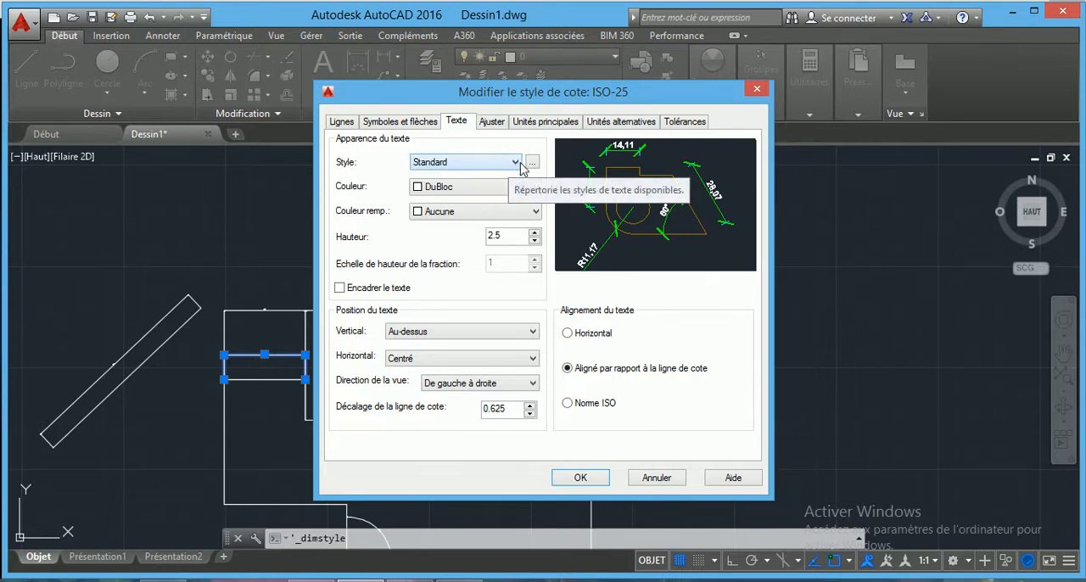
click(533, 163)
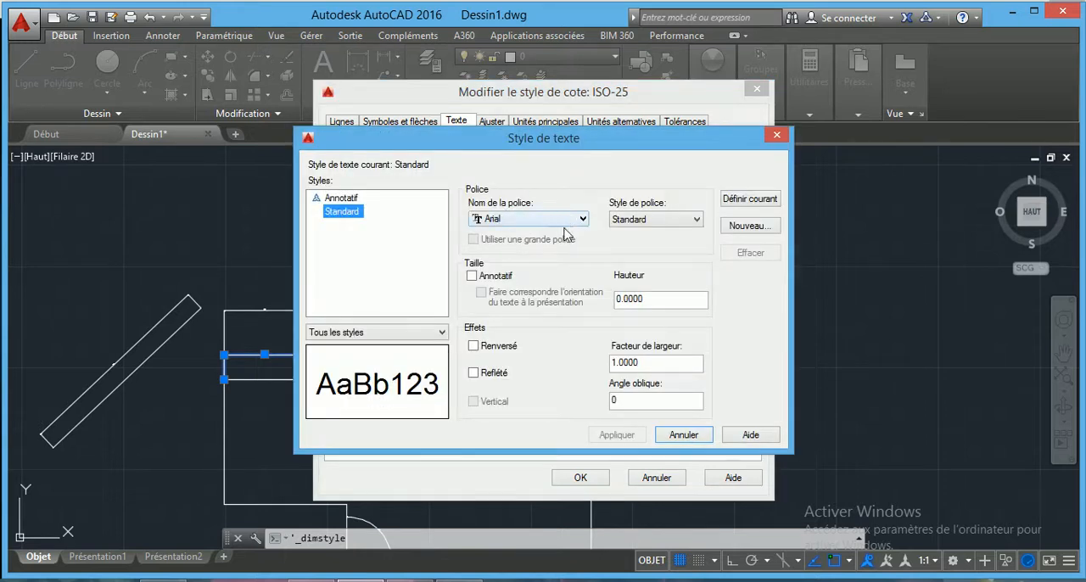
click(691, 434)
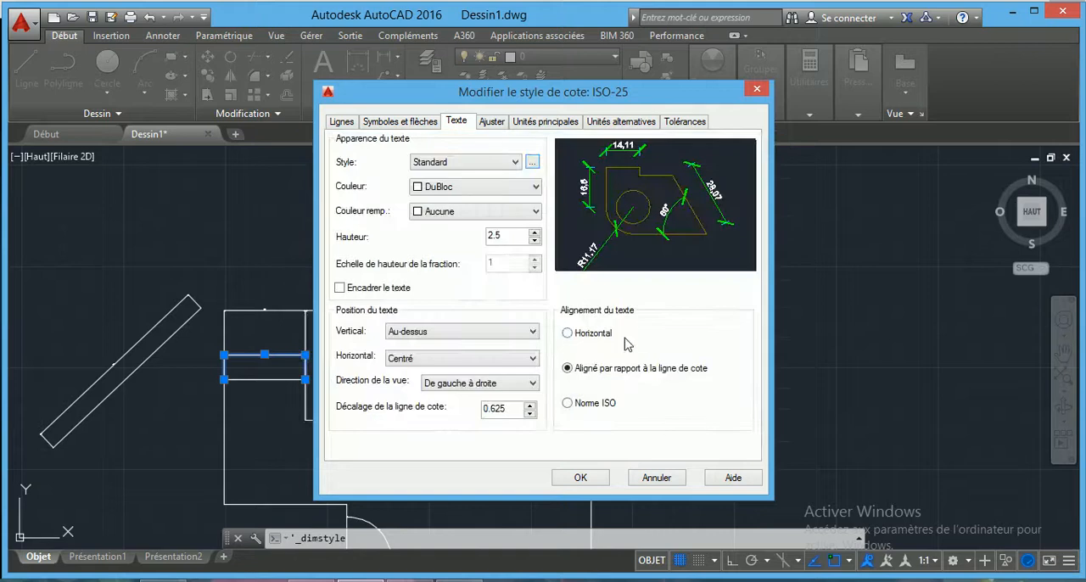
Format the style's dimension text in Rouge with a height of 16 and a frame around it.
click(469, 190)
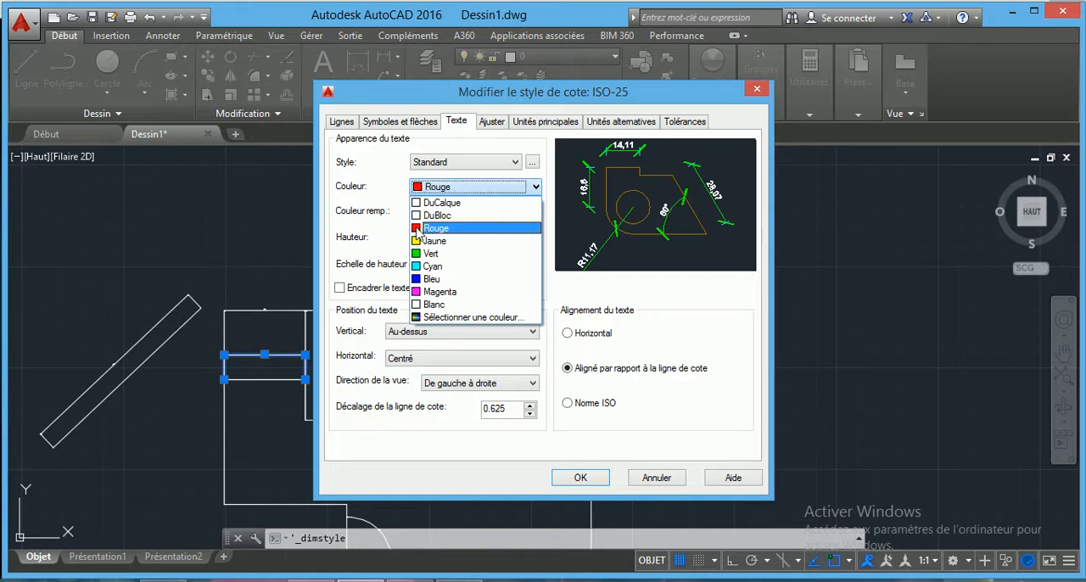
click(417, 231)
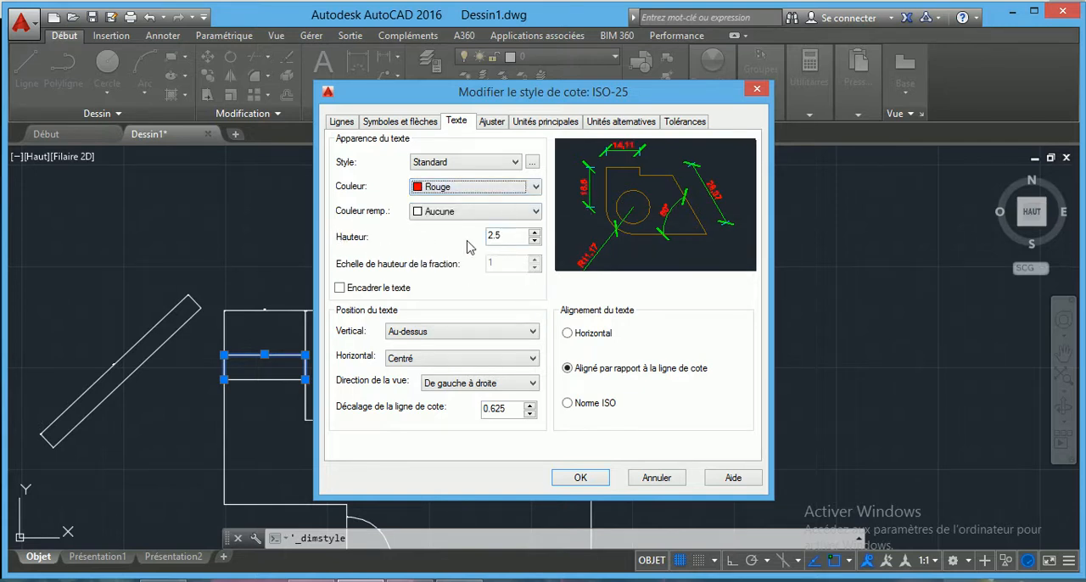
click(513, 235)
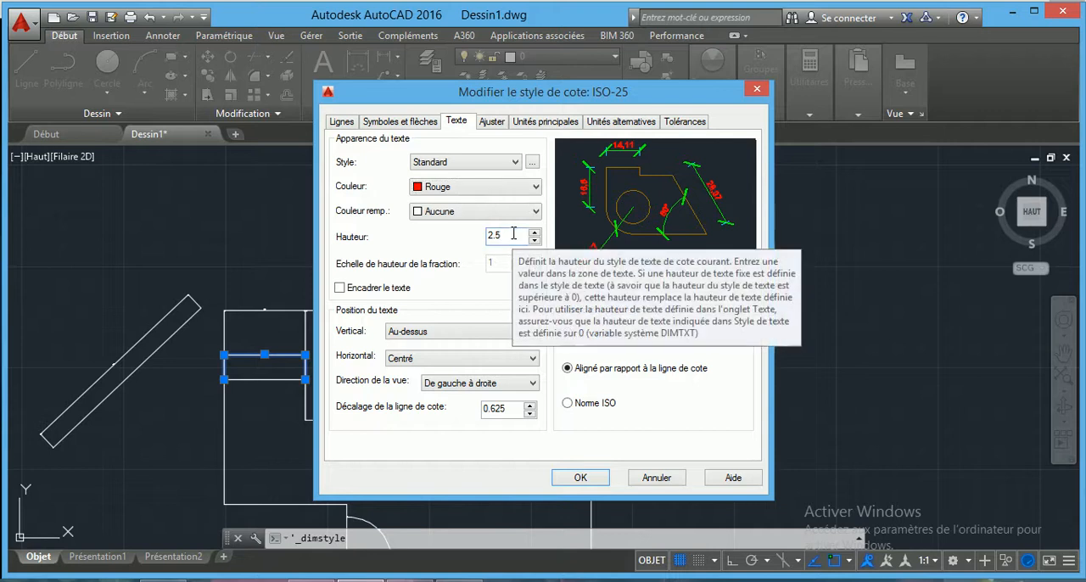
key(BackSpace)
key(BackSpace)
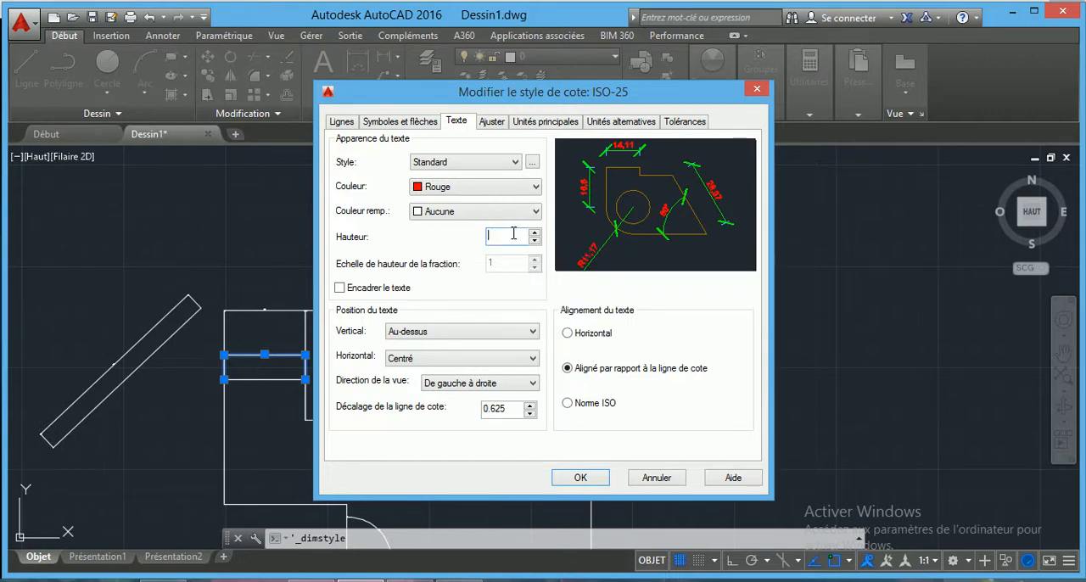
text(16)
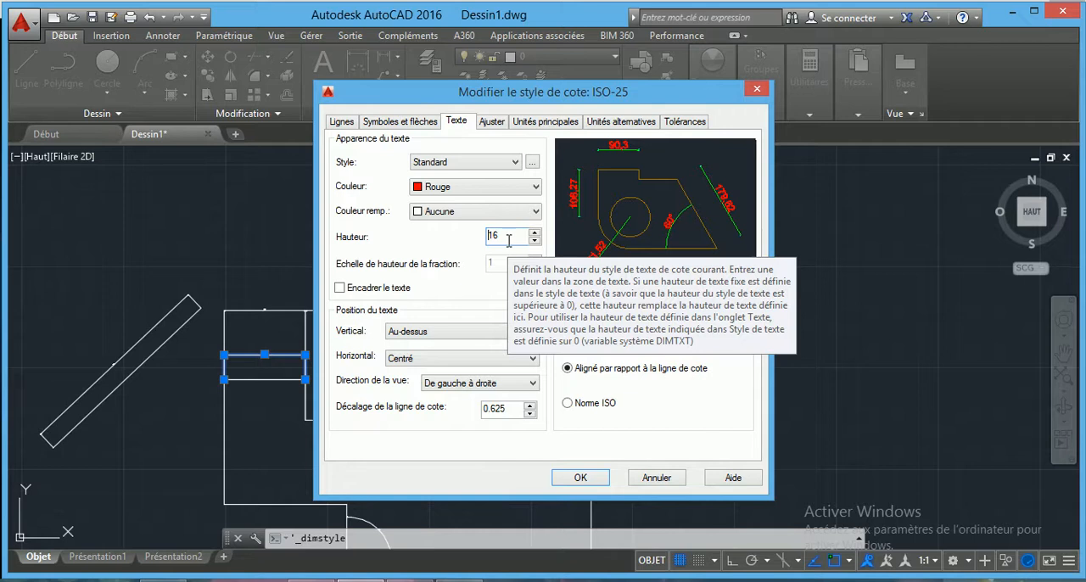
click(340, 289)
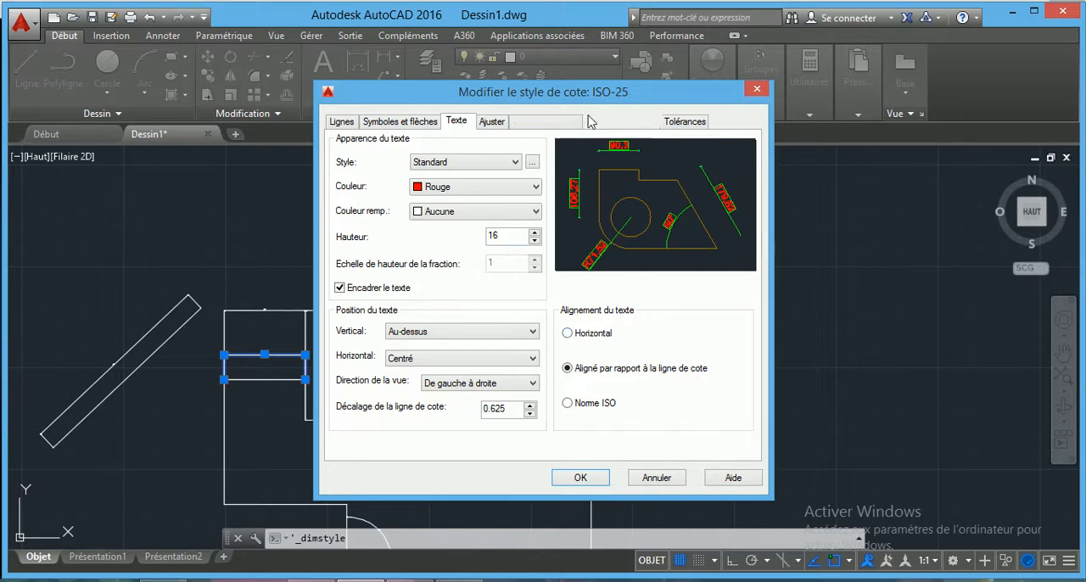
Look through the dimension style's fit, primary unit, alternate unit and tolerance settings.
click(492, 122)
click(547, 123)
click(616, 124)
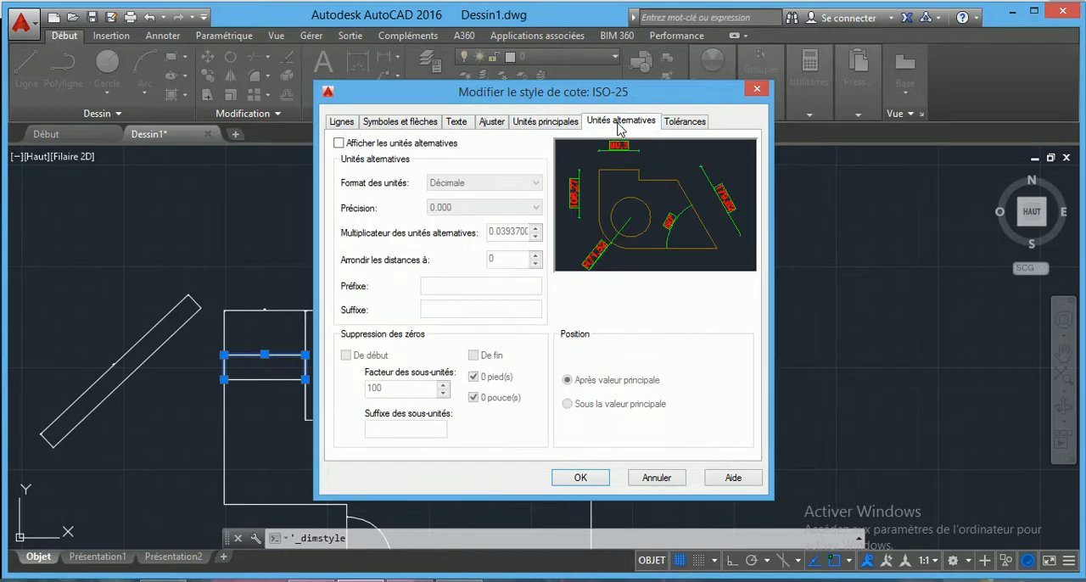
click(682, 125)
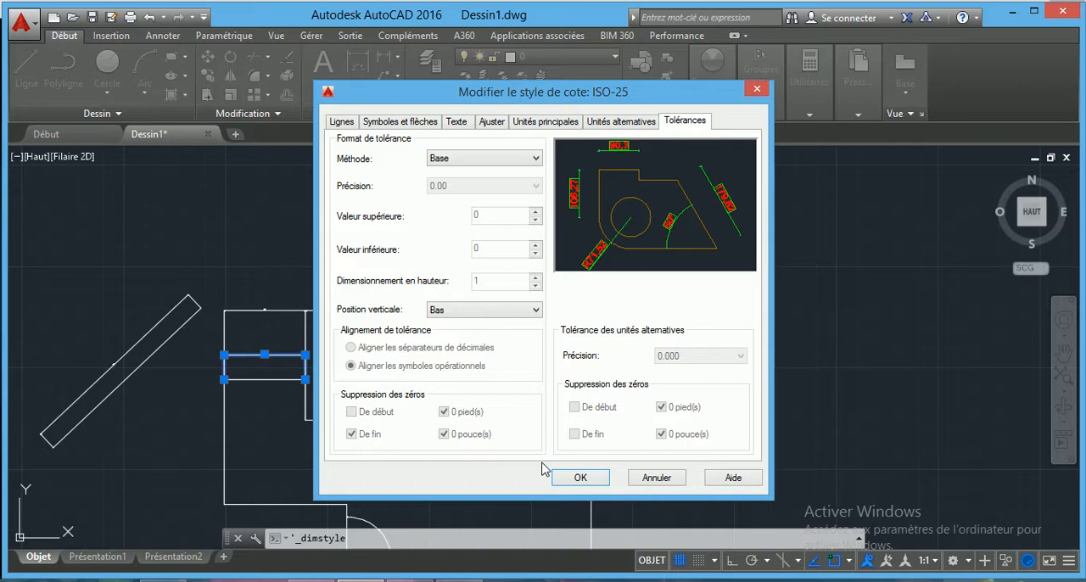
Save the modified dimension style, make ISO-25 the current style and close the style manager.
click(582, 479)
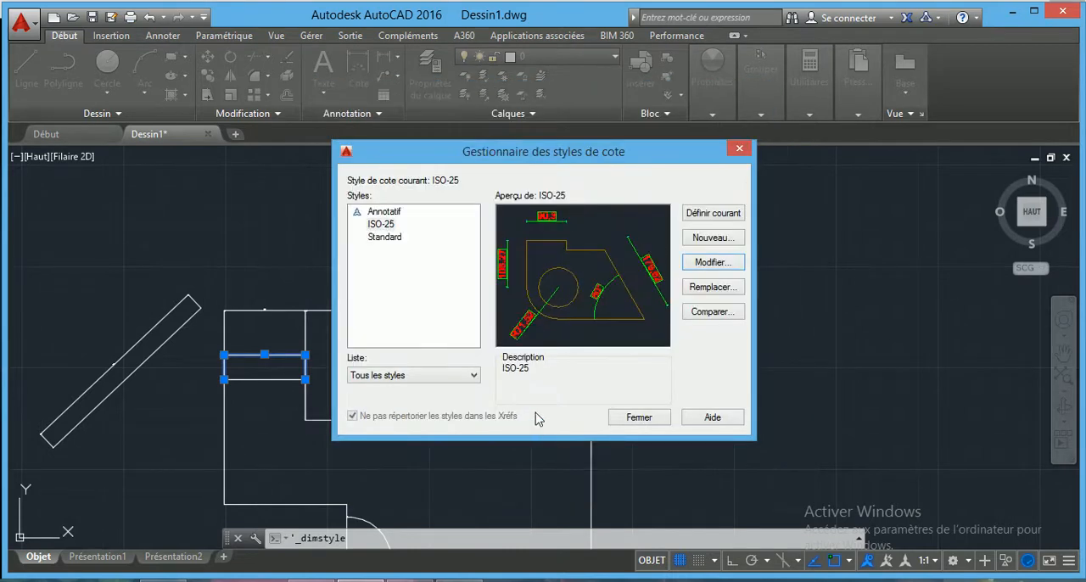
click(705, 218)
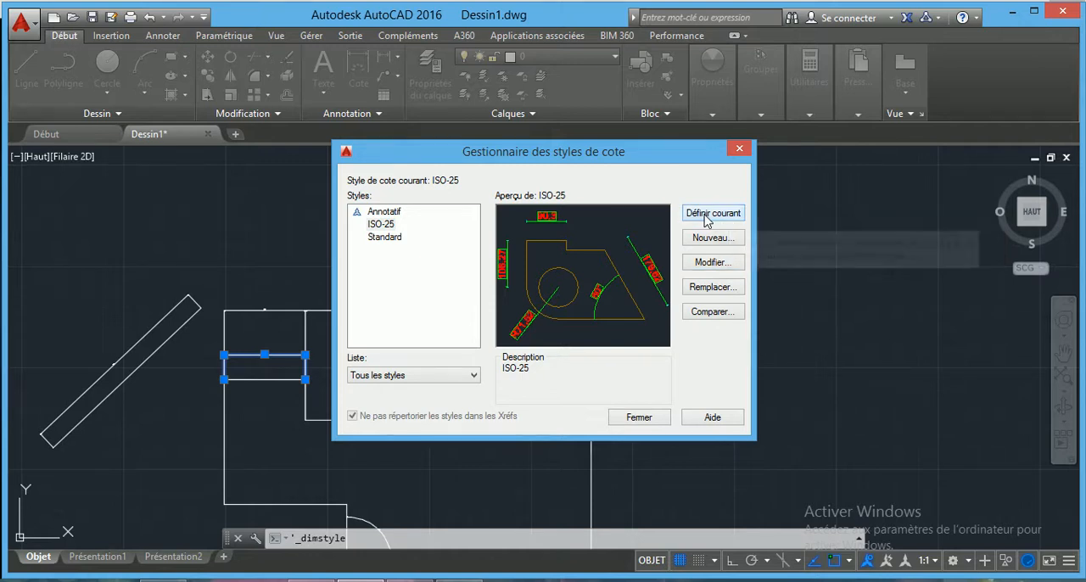
click(628, 418)
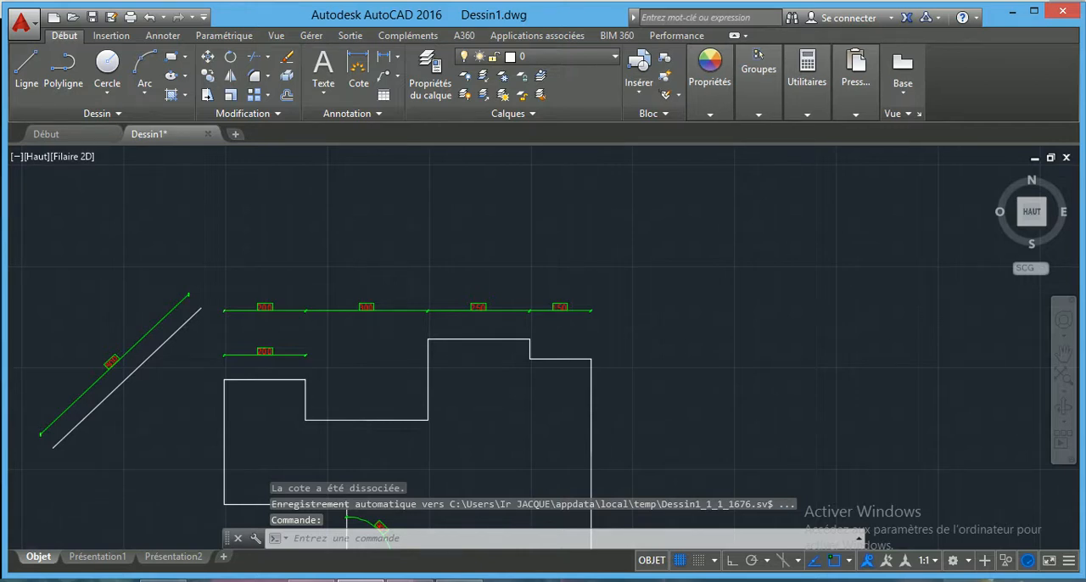
Inspect the restyled linear dimensions above the plan and the angular dimension at its lower notch.
scroll(381, 328, up, 2)
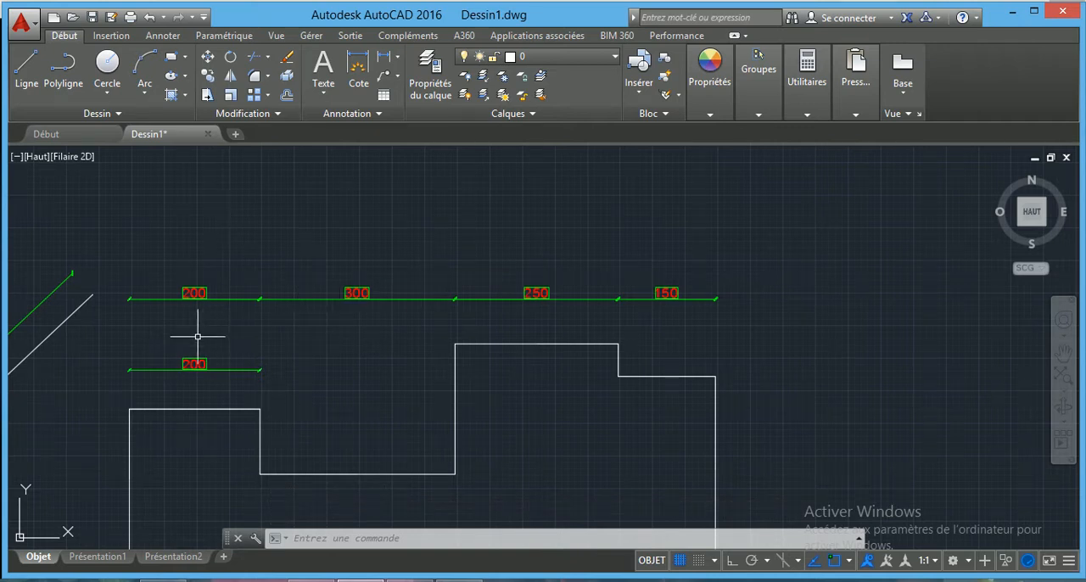
middle_drag(197, 329, 197, 330)
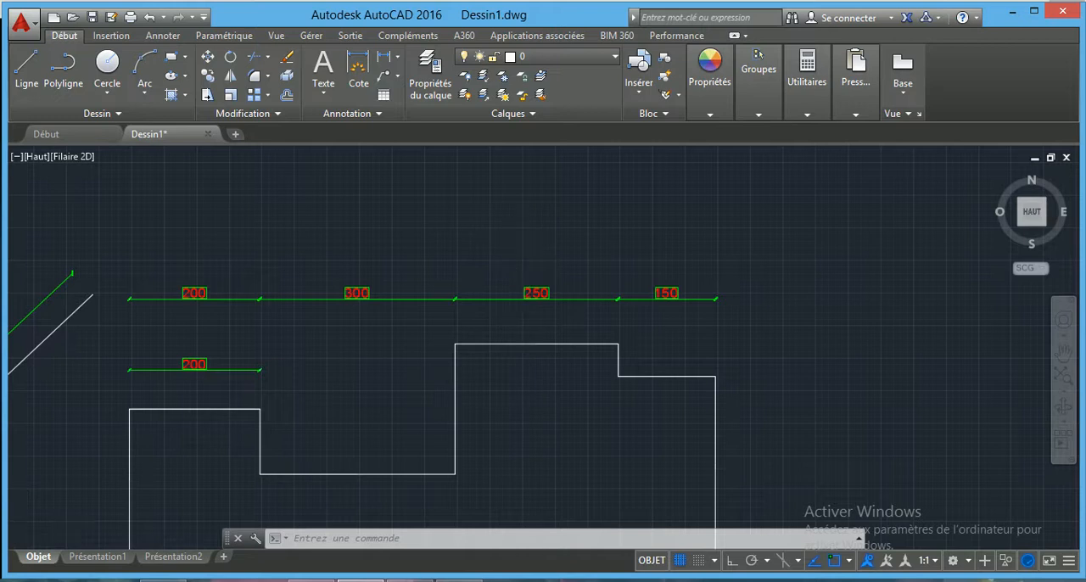
scroll(515, 242, down, 4)
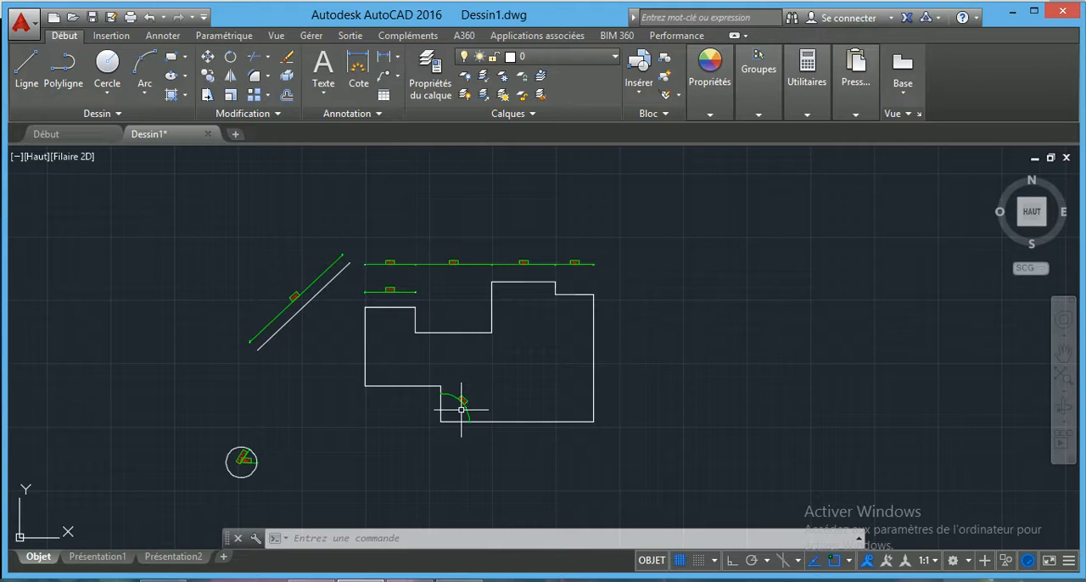
scroll(461, 410, up, 2)
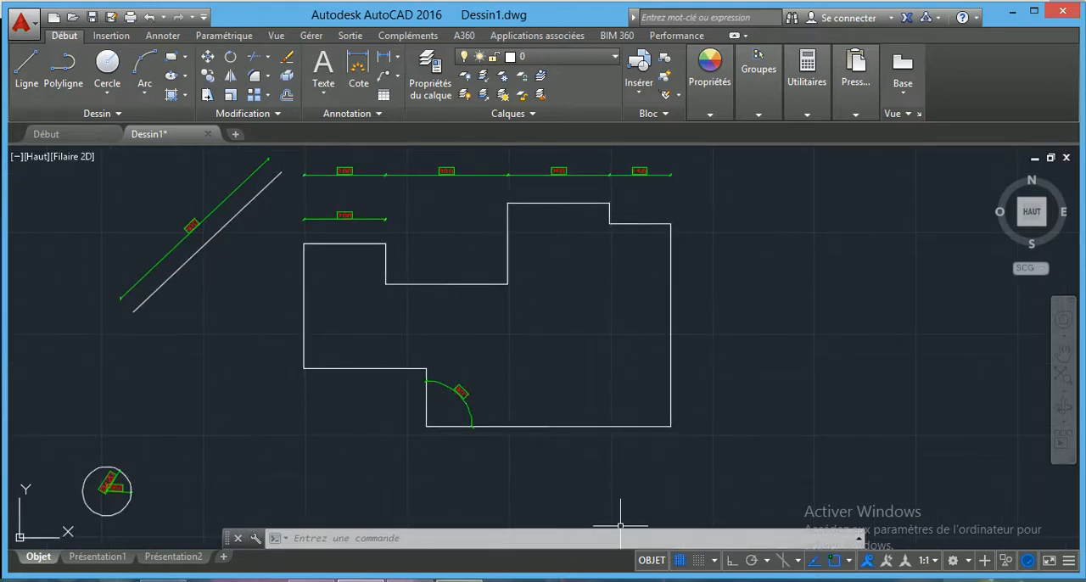
mouse_move(458, 580)
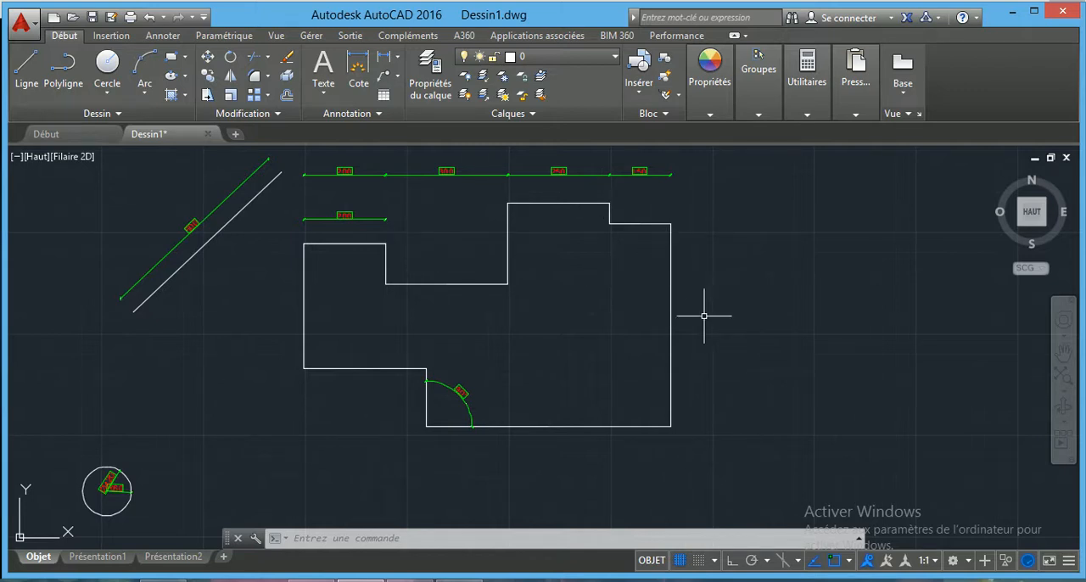
right_click(925, 580)
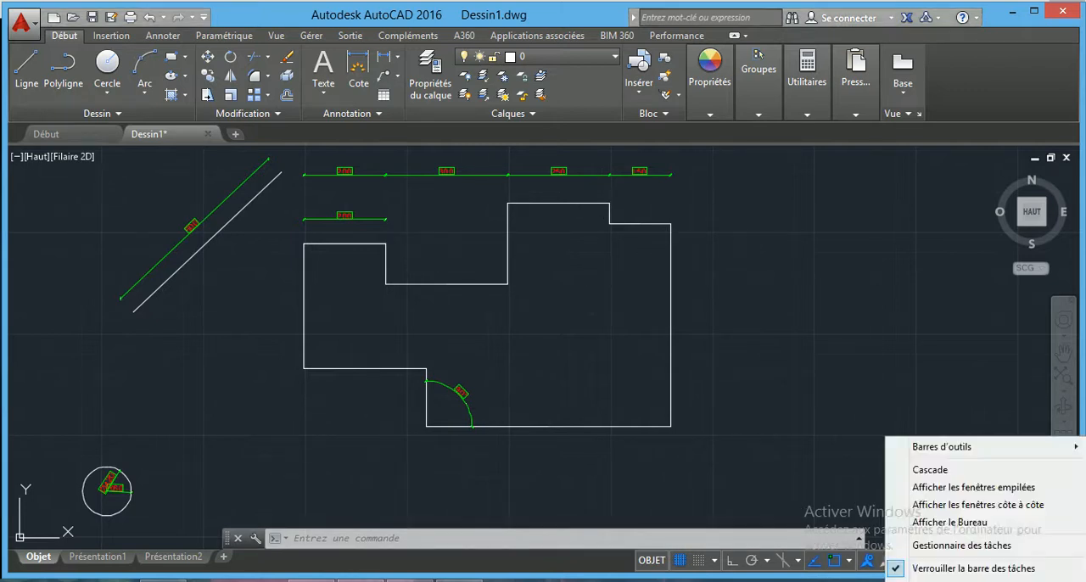
click(925, 580)
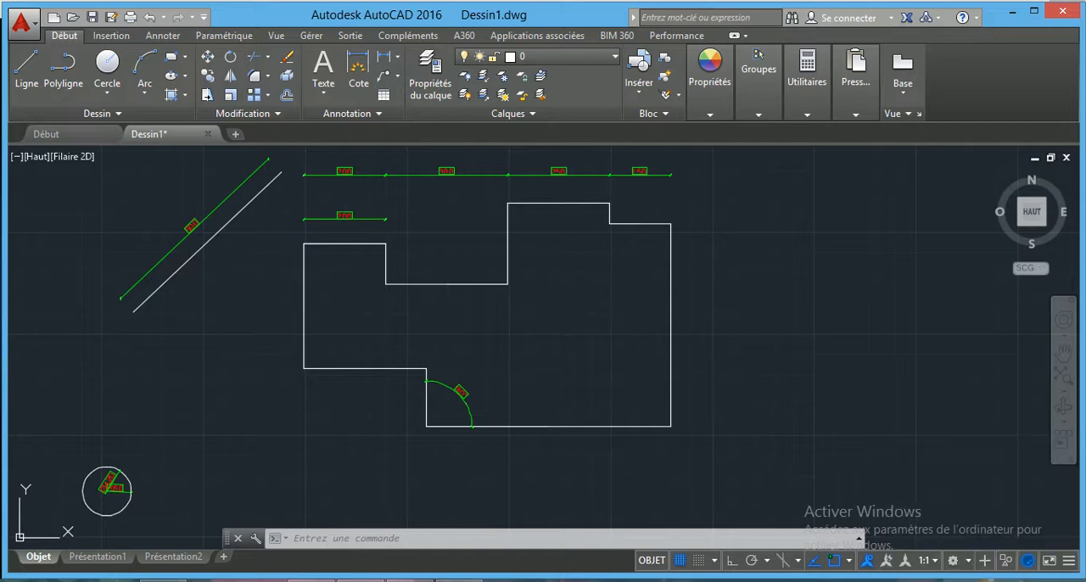
click(927, 581)
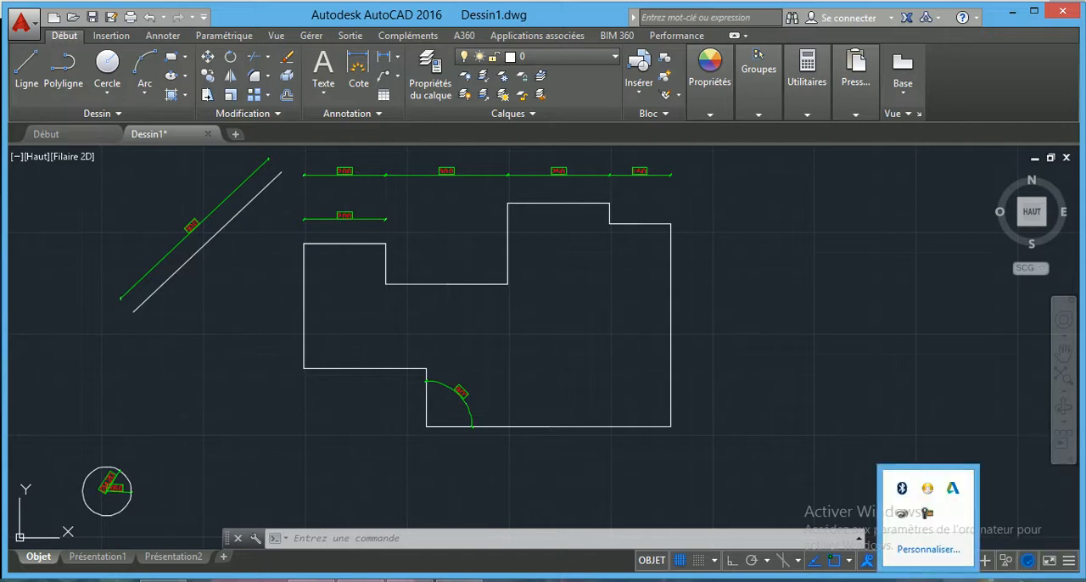
right_click(929, 517)
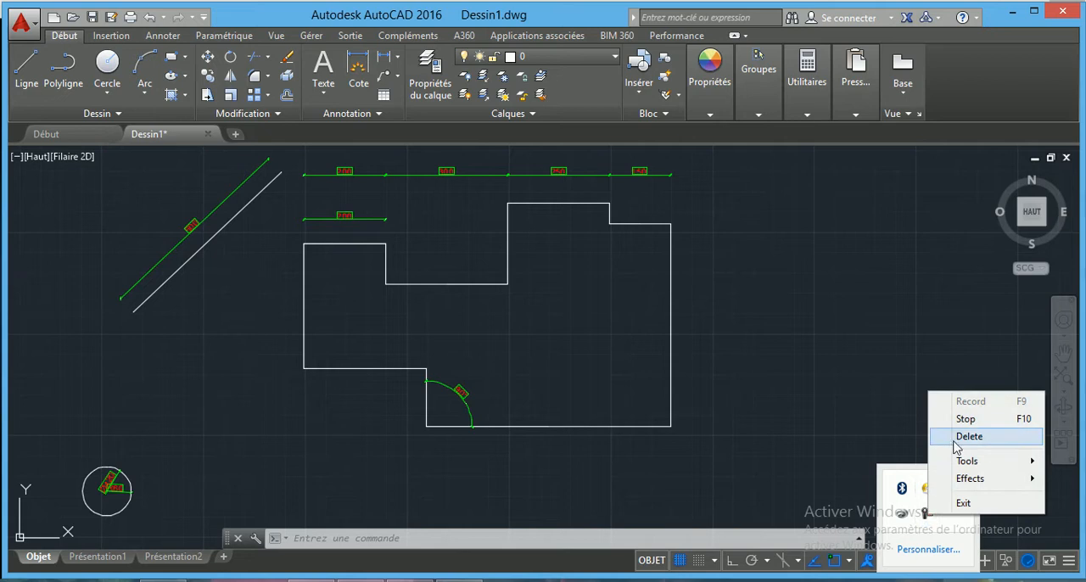